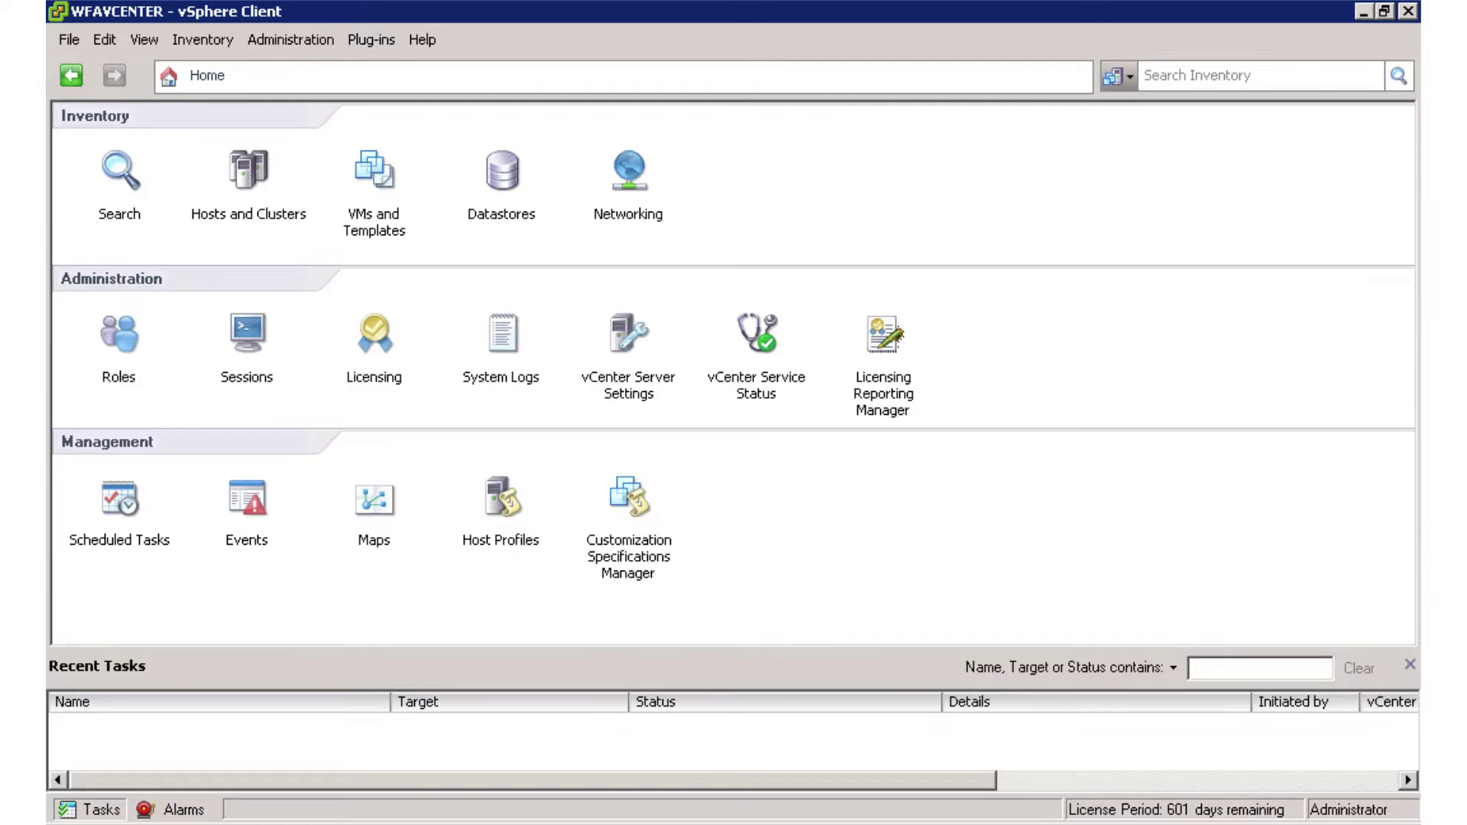
# Browse the Hosts and Clusters inventory, then the Datastores inventory
pyautogui.click(233, 183)
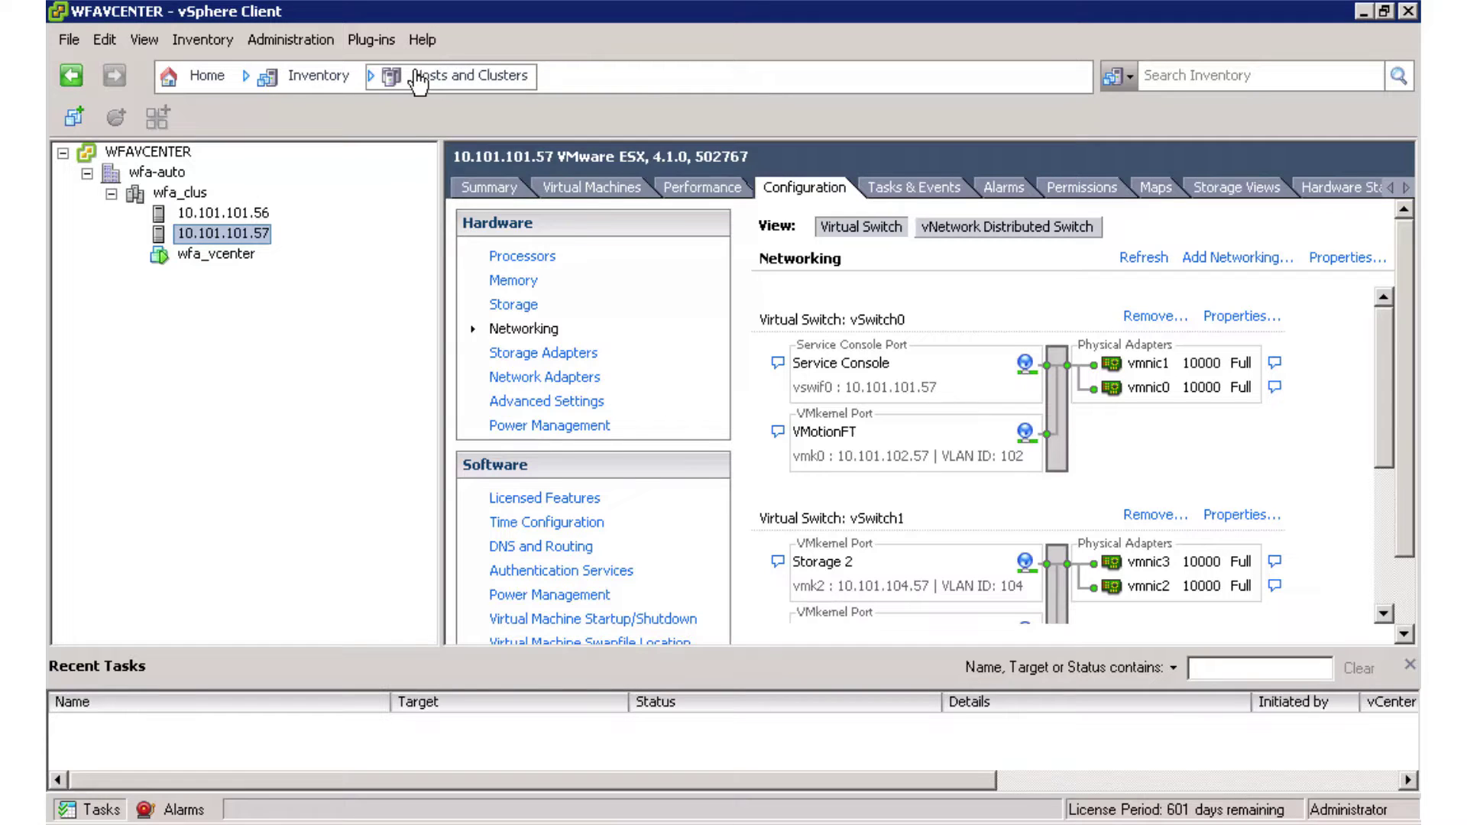
pyautogui.click(417, 79)
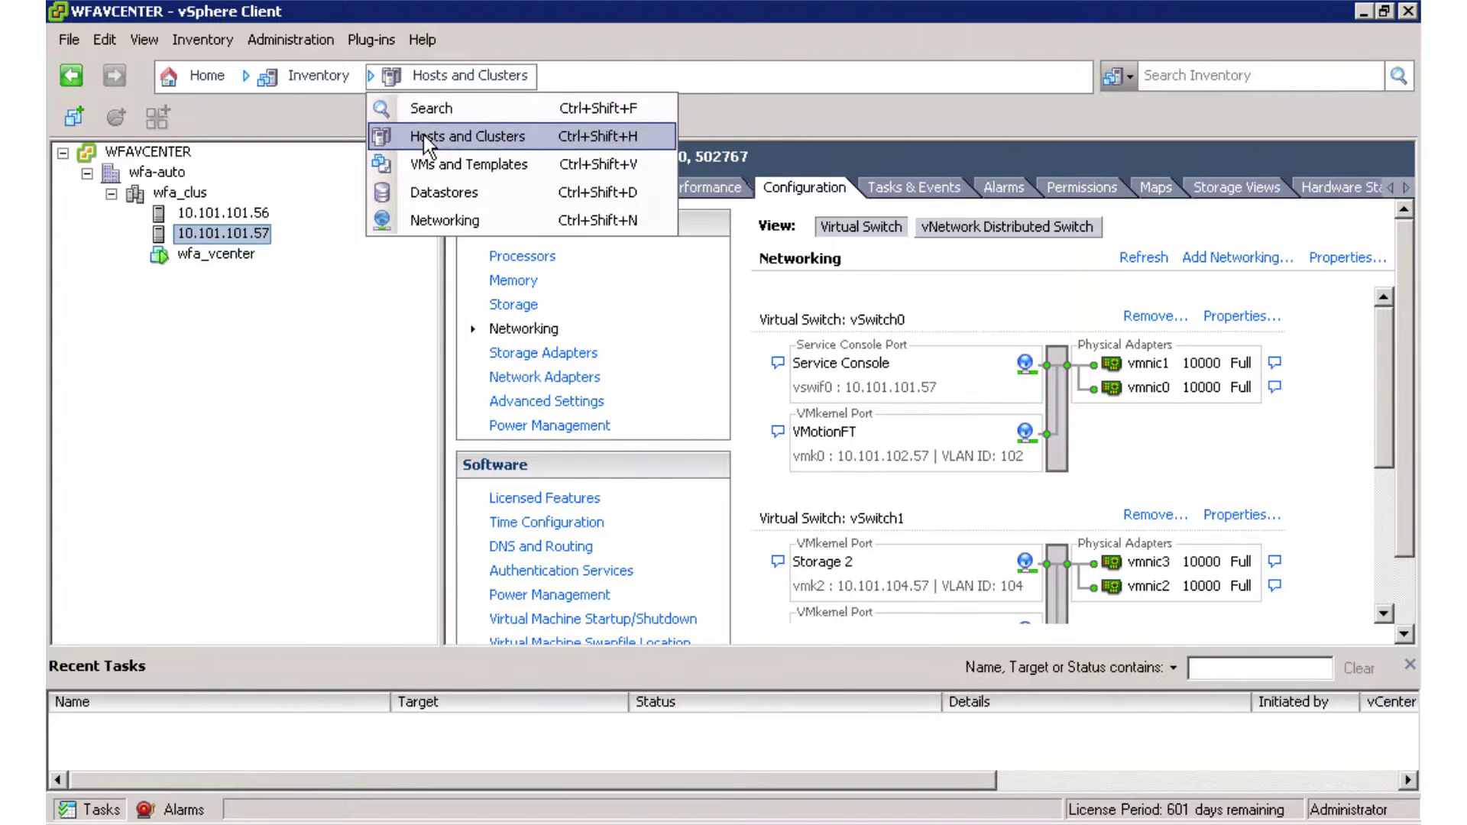
pyautogui.click(434, 193)
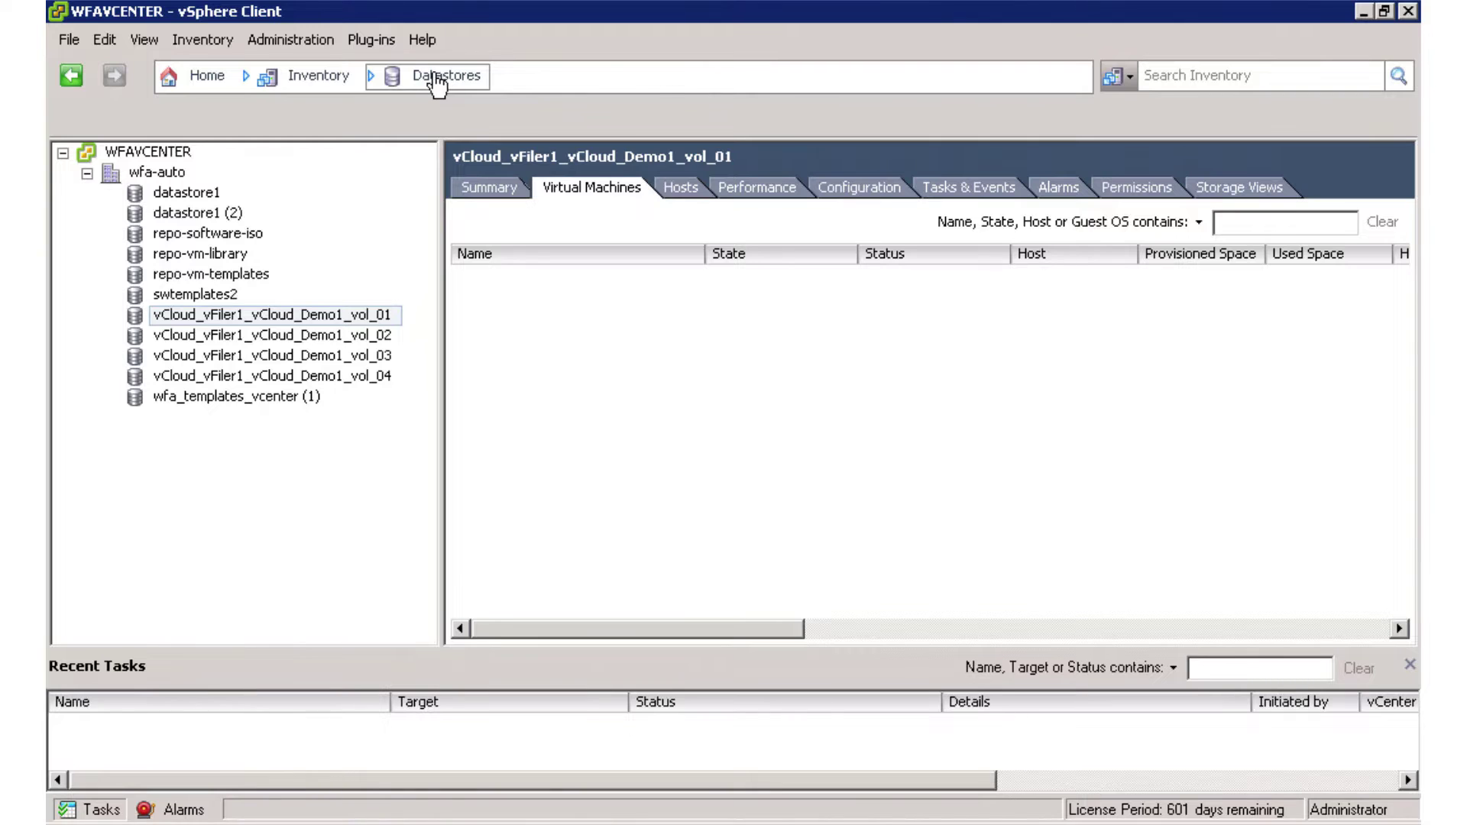
# Switch to VMs and Templates and show the xpDesktop template's summary
pyautogui.click(438, 82)
pyautogui.click(446, 168)
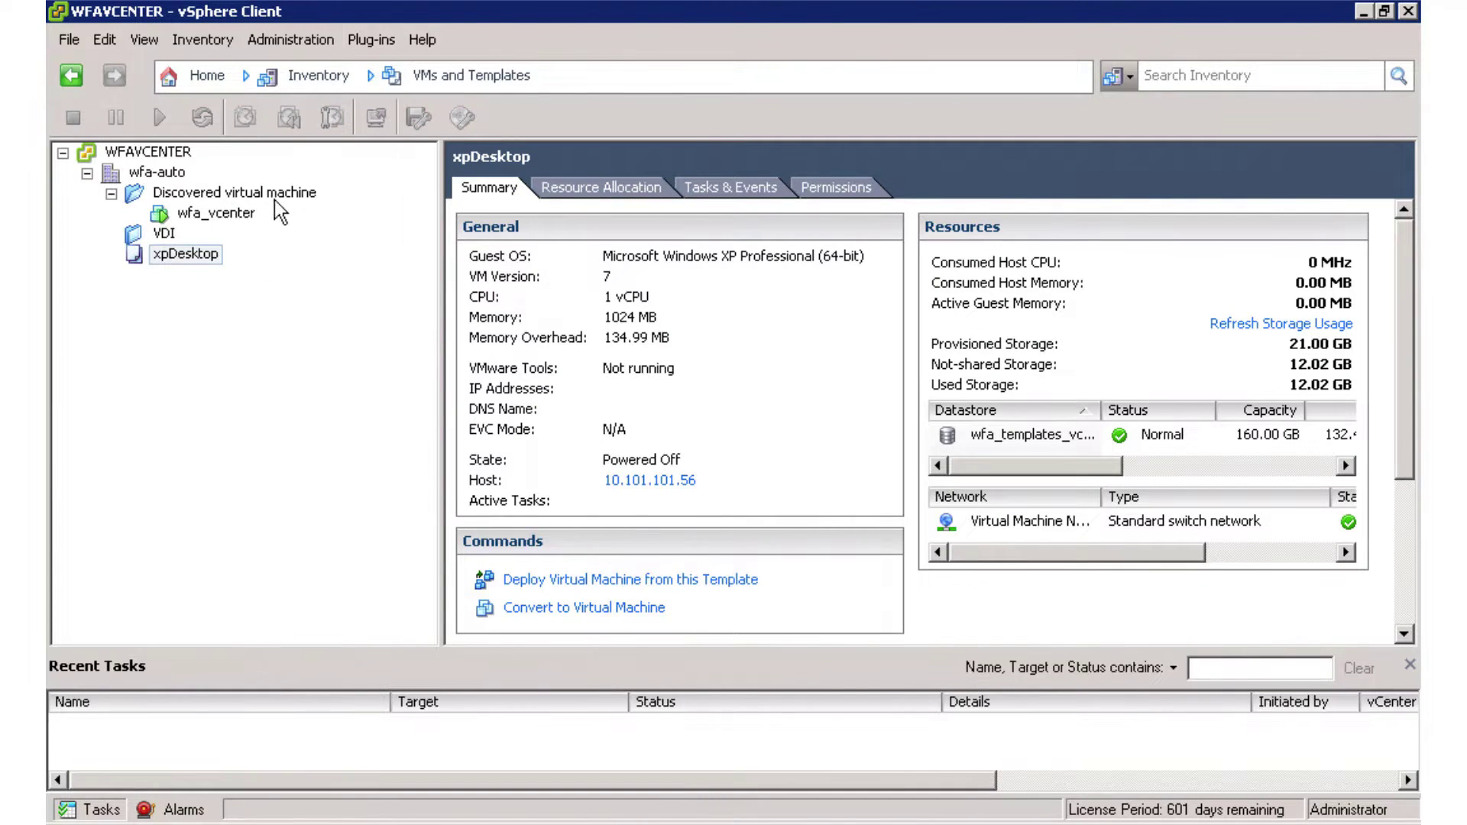
pyautogui.click(198, 258)
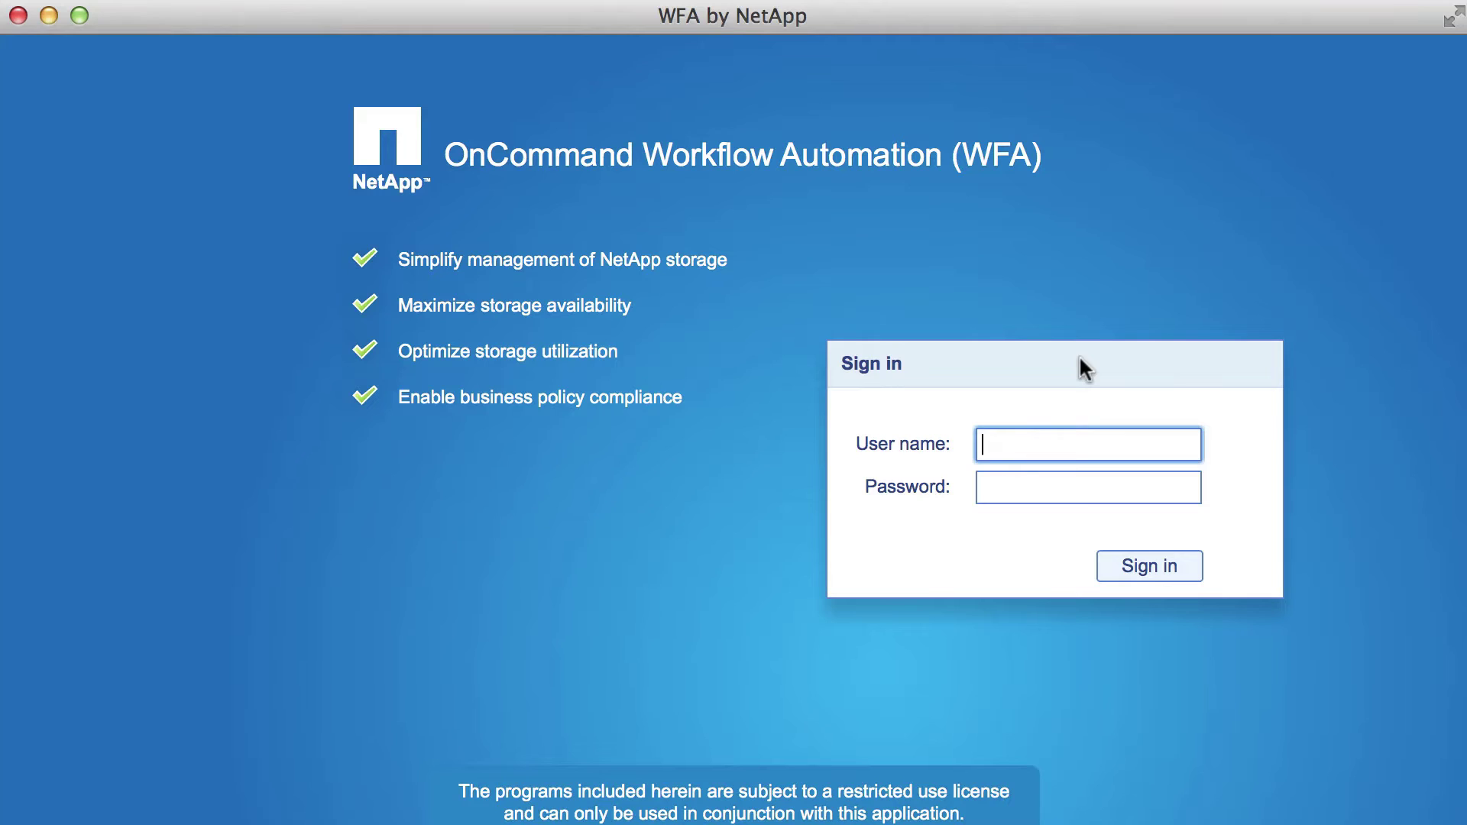
# Sign in with the WFA user name and password, then filter to the five Cloud workflows
pyautogui.write('vmadmin')
pyautogui.press('Tab')
pyautogui.write('***')
pyautogui.press('Return')
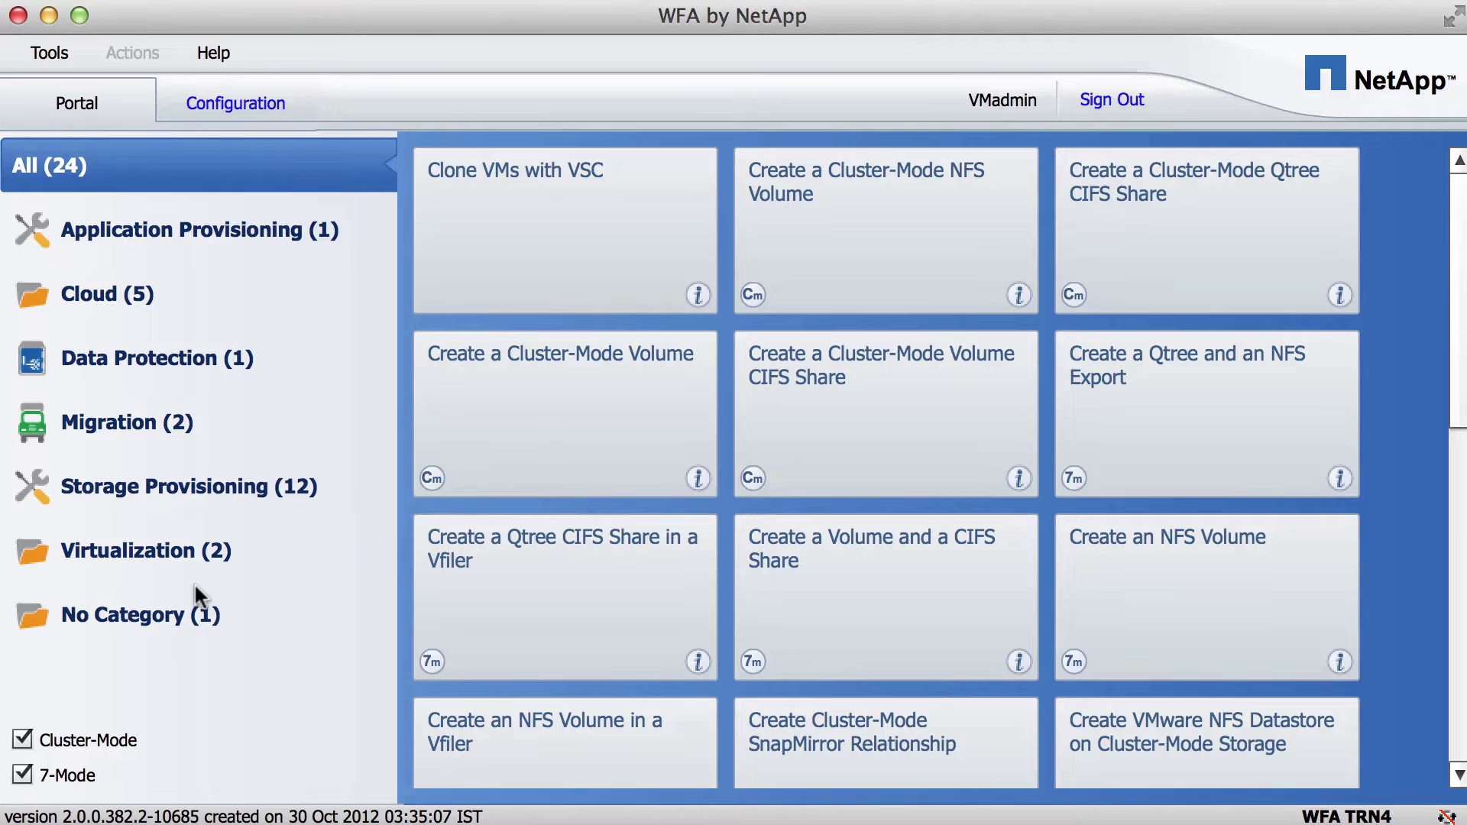
pyautogui.click(92, 298)
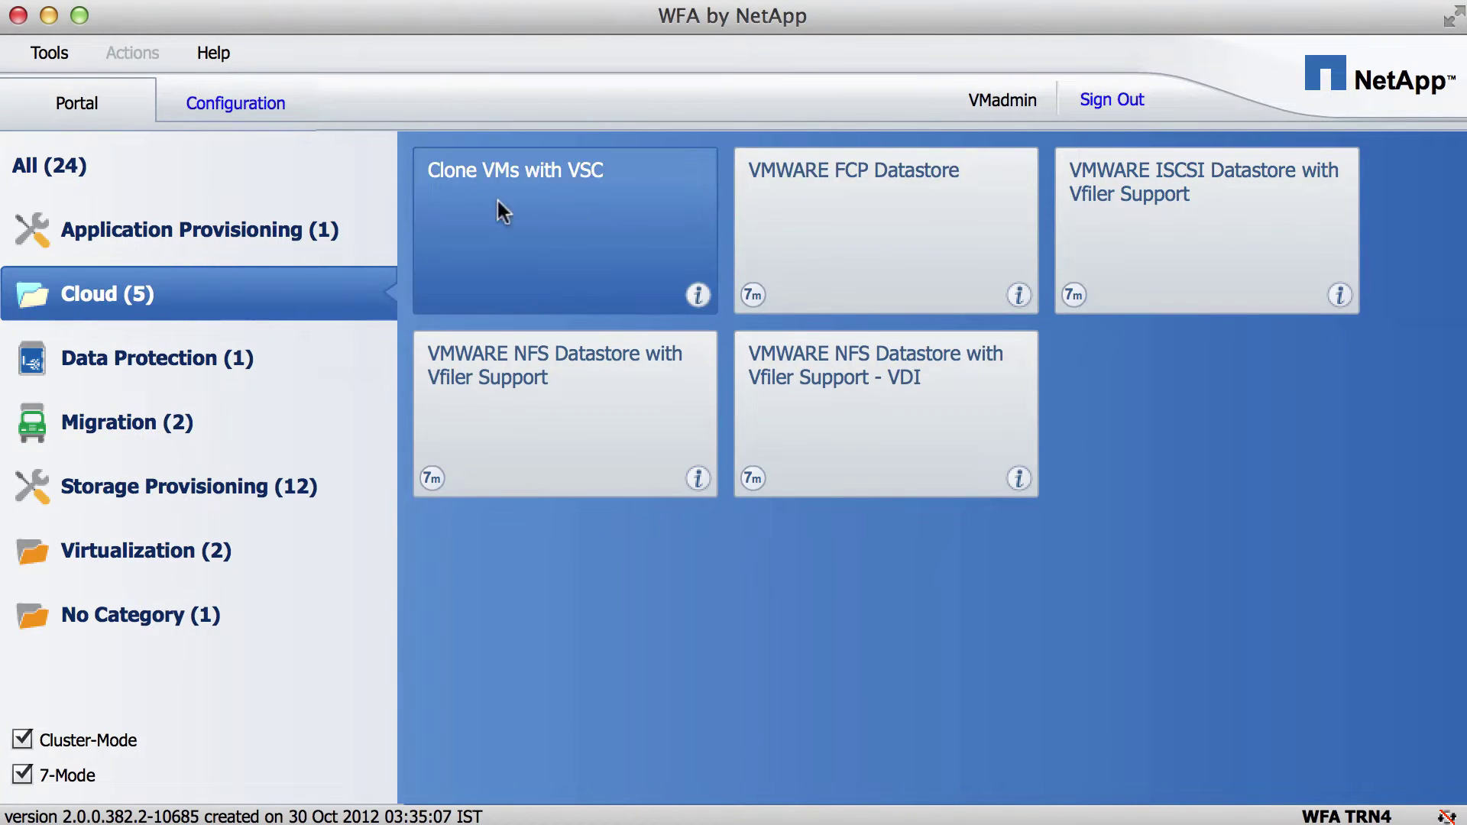
# Open the VMWARE NFS Datastore with Vfiler Support - VDI workflow, choosing controller p1-6280cl2 and aggregate aggr1
pyautogui.click(830, 393)
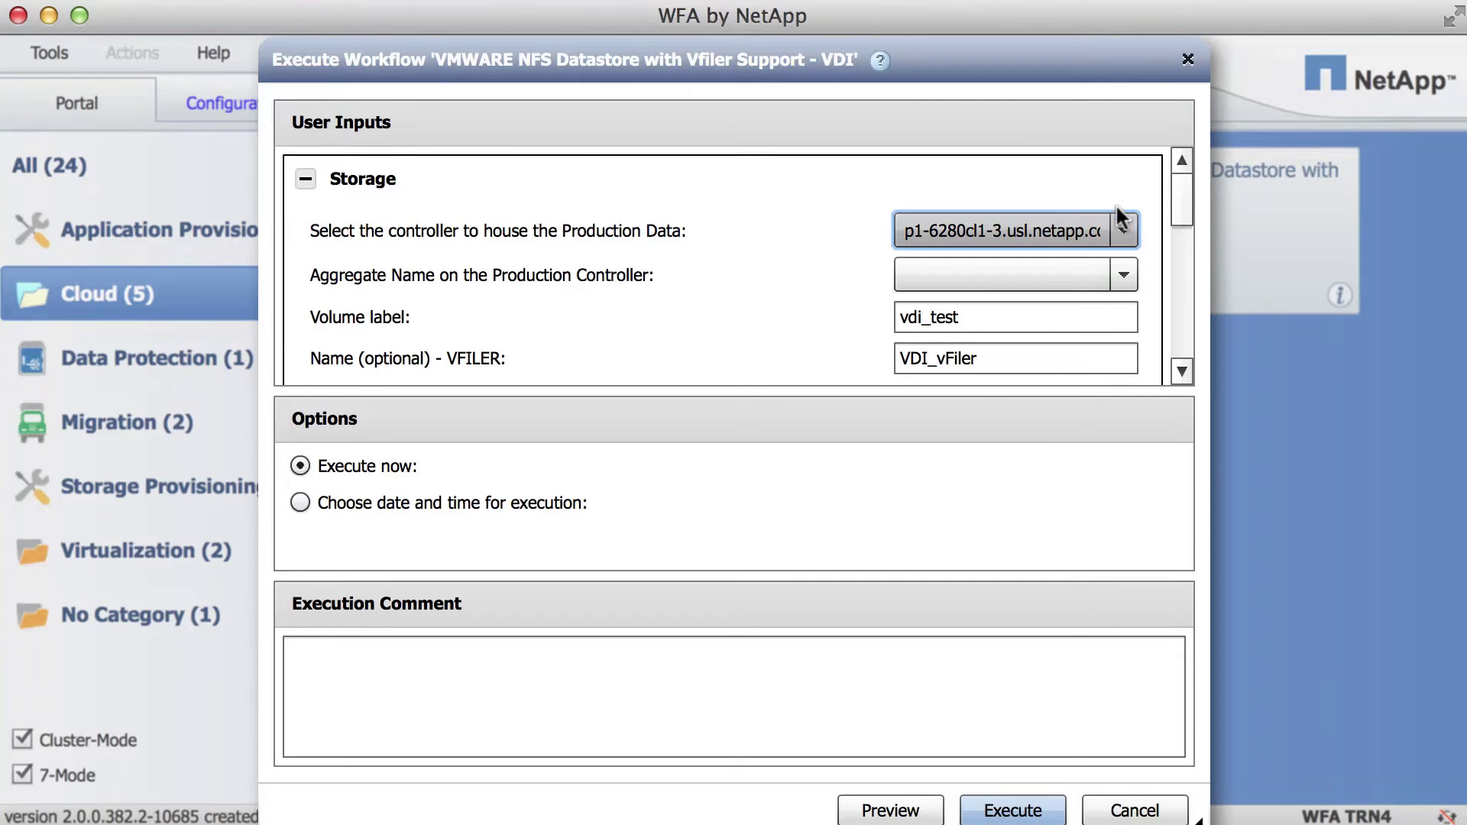
pyautogui.click(1124, 232)
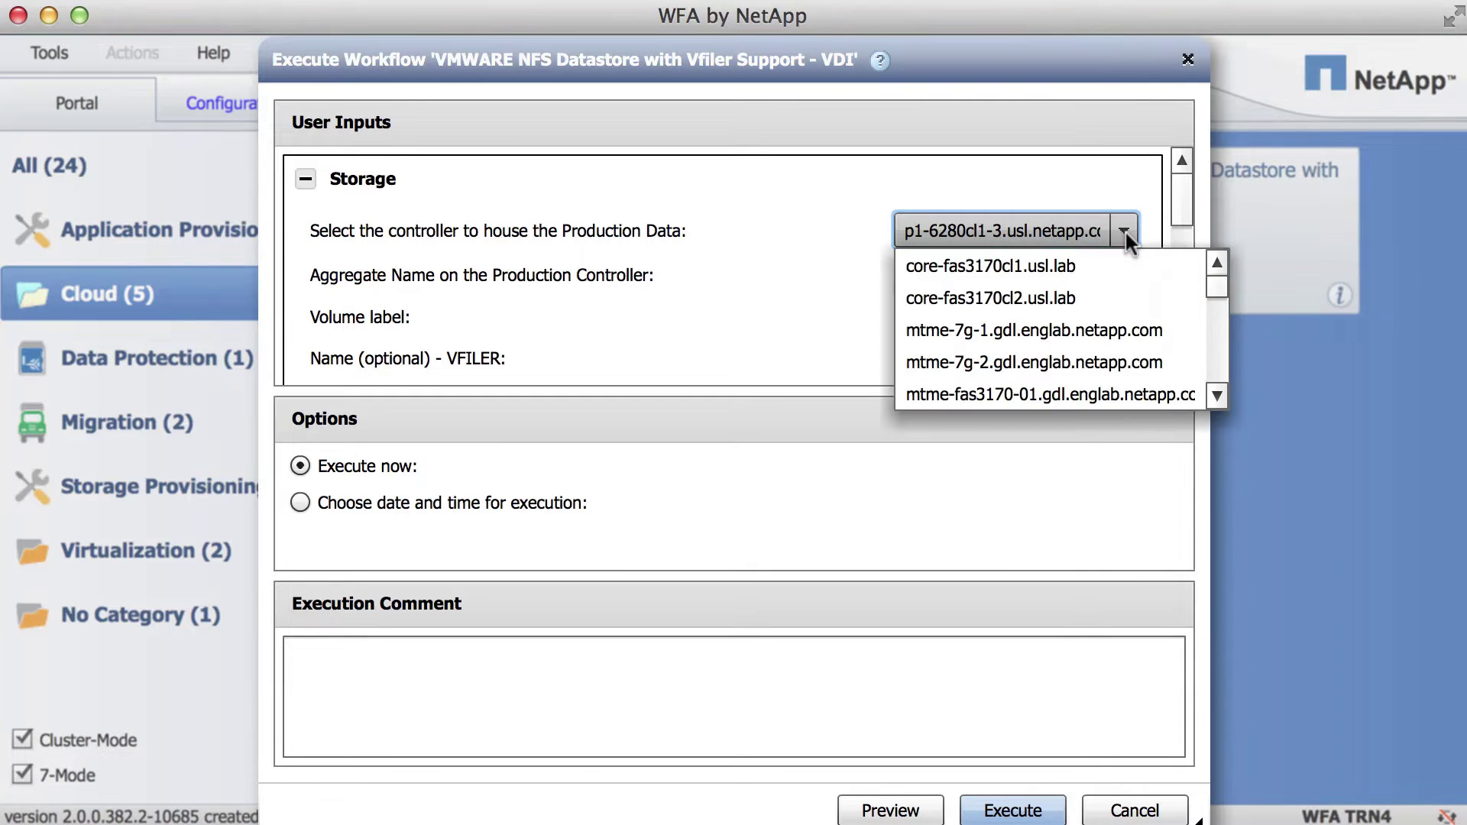
pyautogui.moveTo(1220, 289); pyautogui.dragTo(1219, 382)
pyautogui.click(1155, 334)
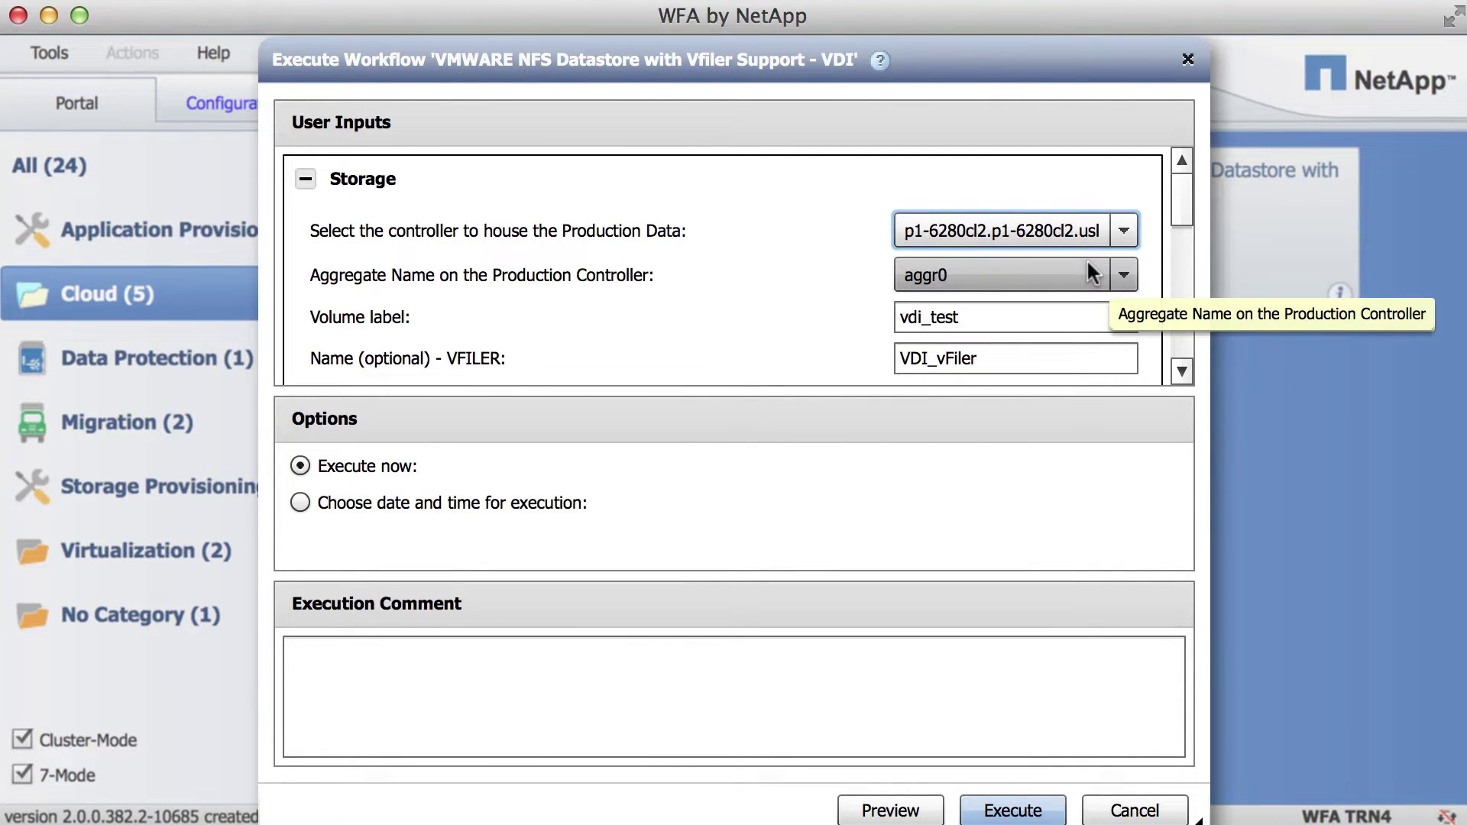
pyautogui.click(1123, 275)
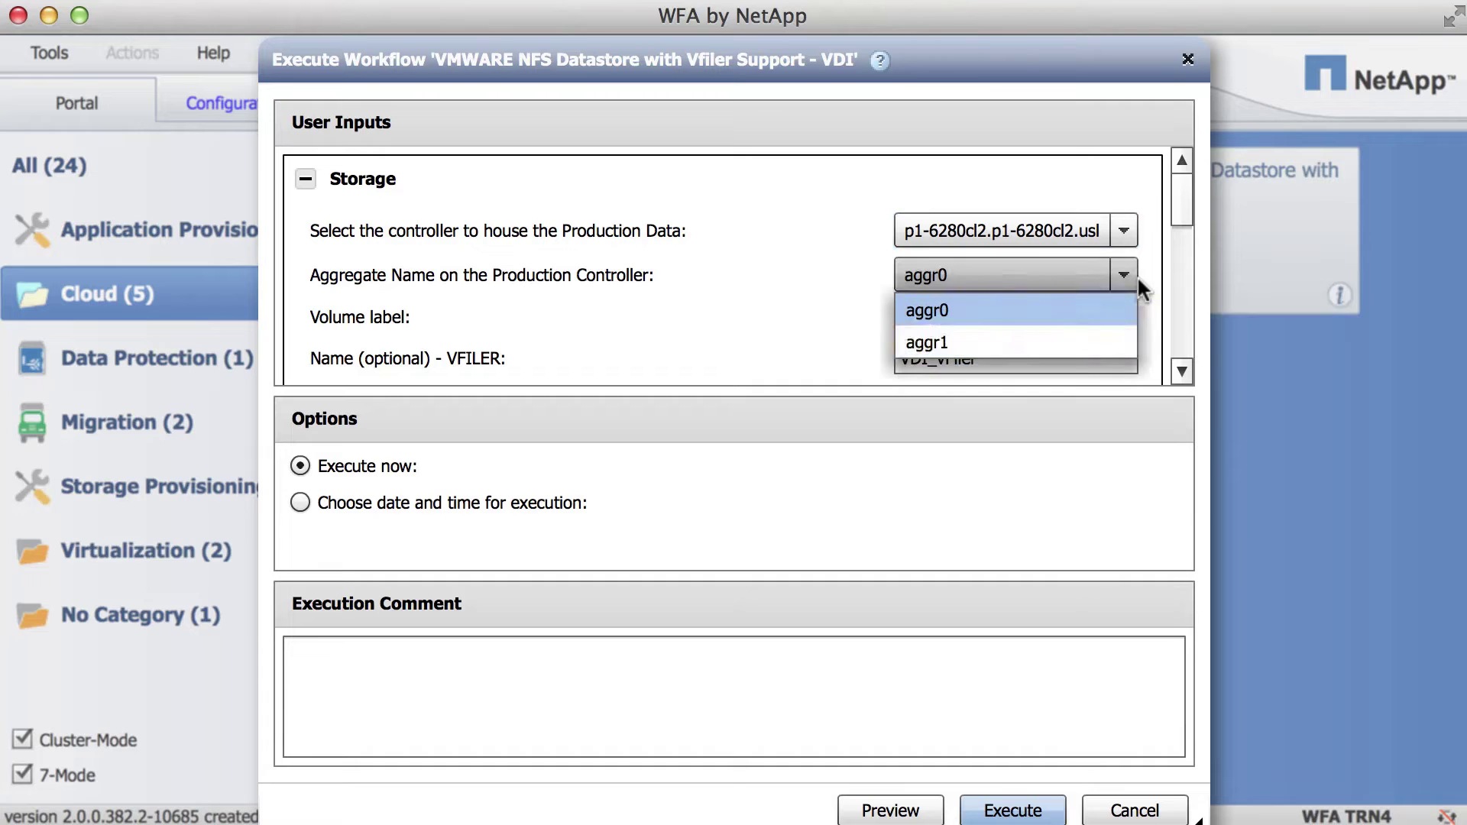
pyautogui.click(1097, 342)
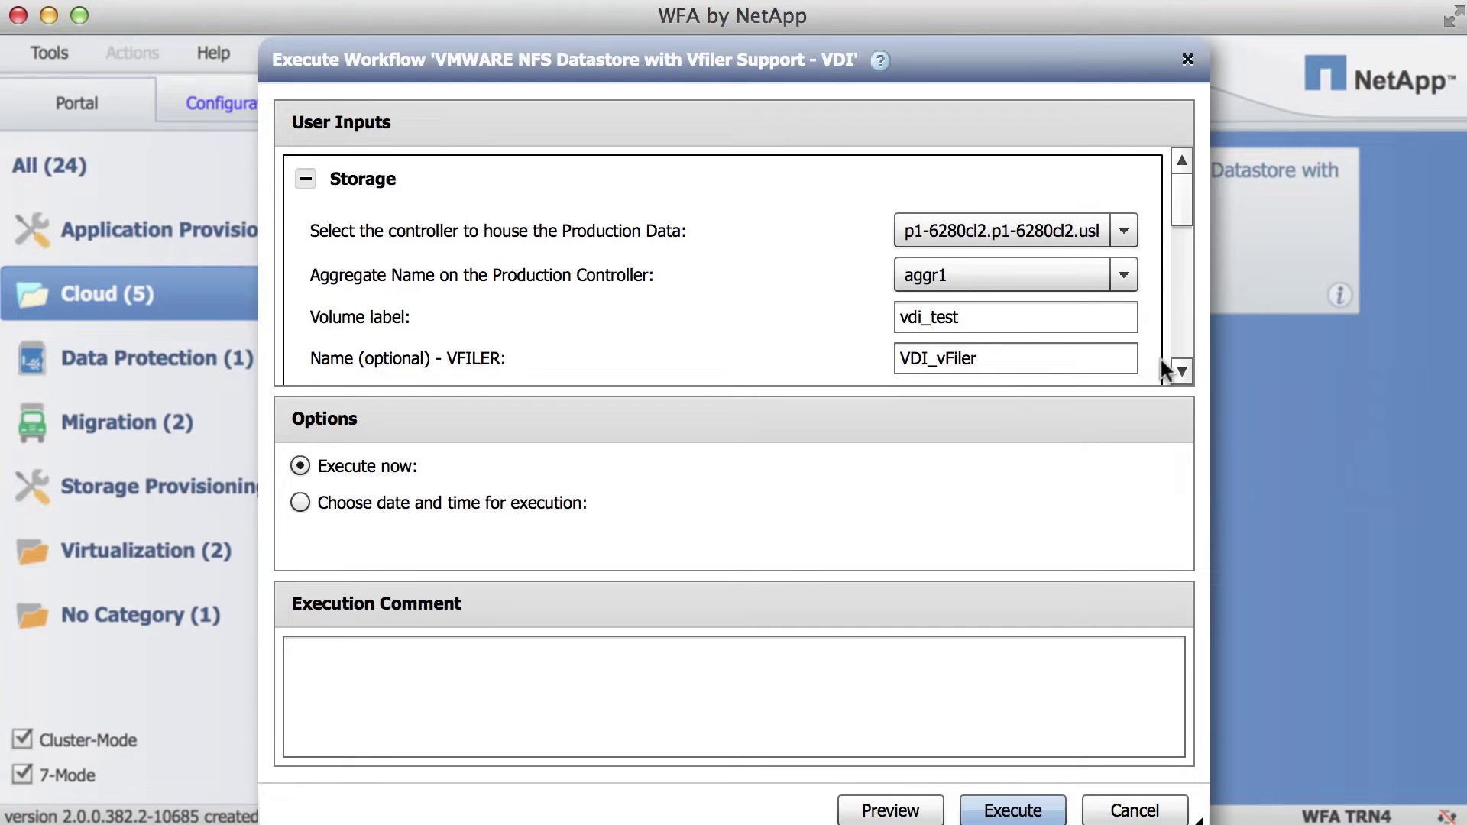
pyautogui.click(1181, 371)
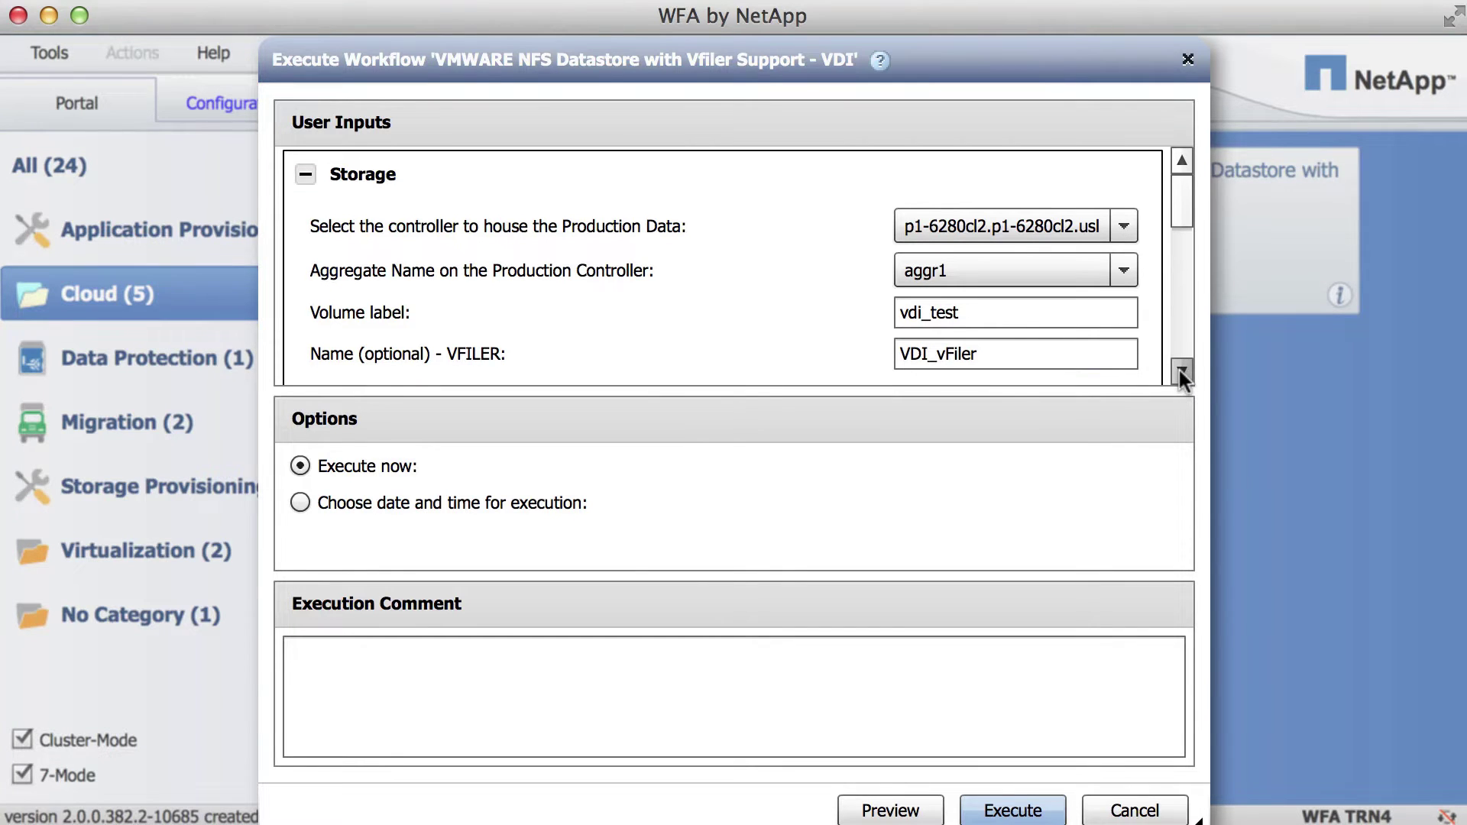
pyautogui.moveTo(1180, 203); pyautogui.dragTo(1184, 261)
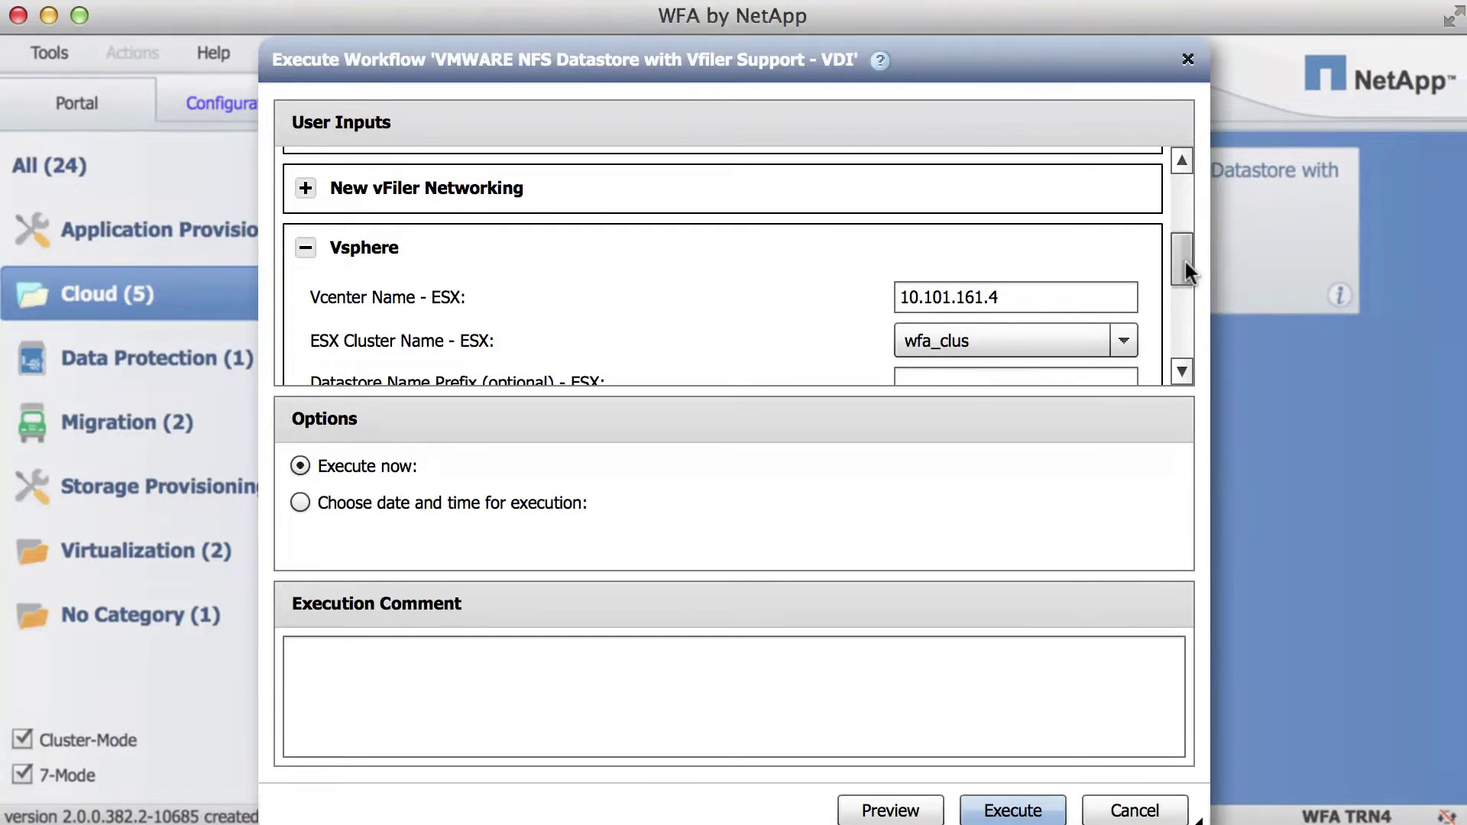
# Expand New vFiler Networking and keep wfa_clus as the ESX cluster
pyautogui.click(305, 188)
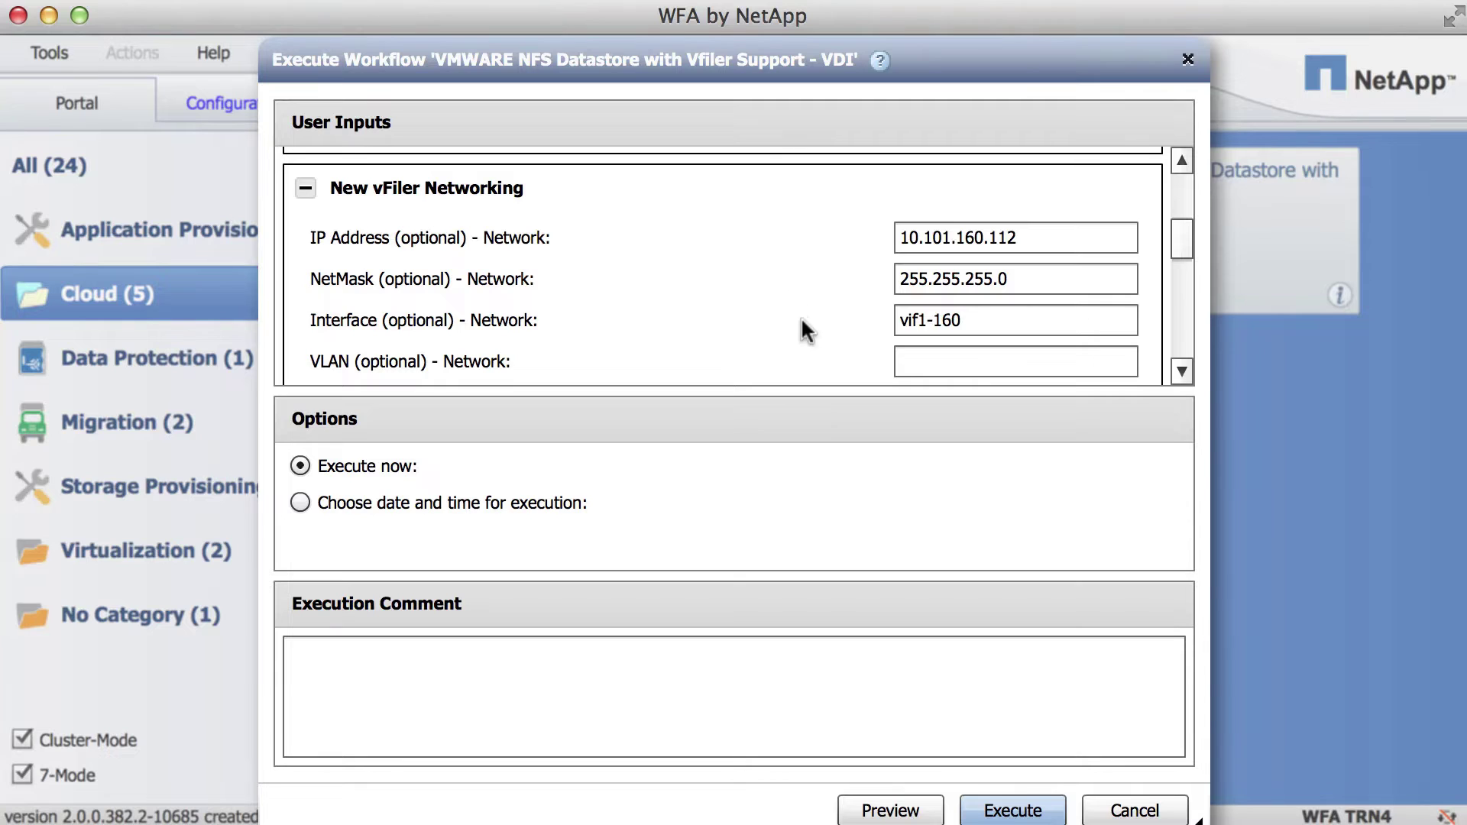
pyautogui.moveTo(1181, 245); pyautogui.dragTo(1187, 318)
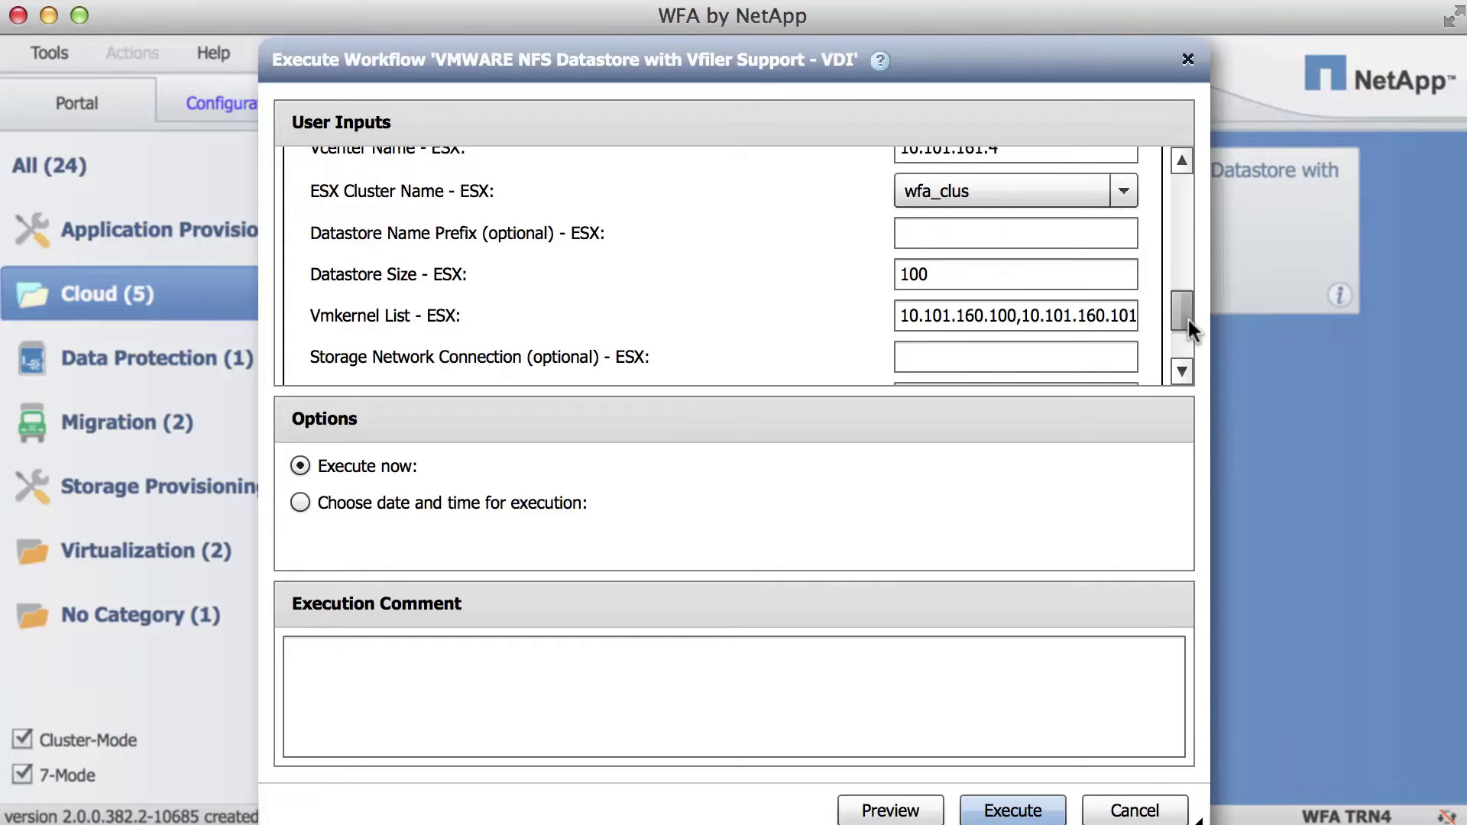
pyautogui.click(1125, 200)
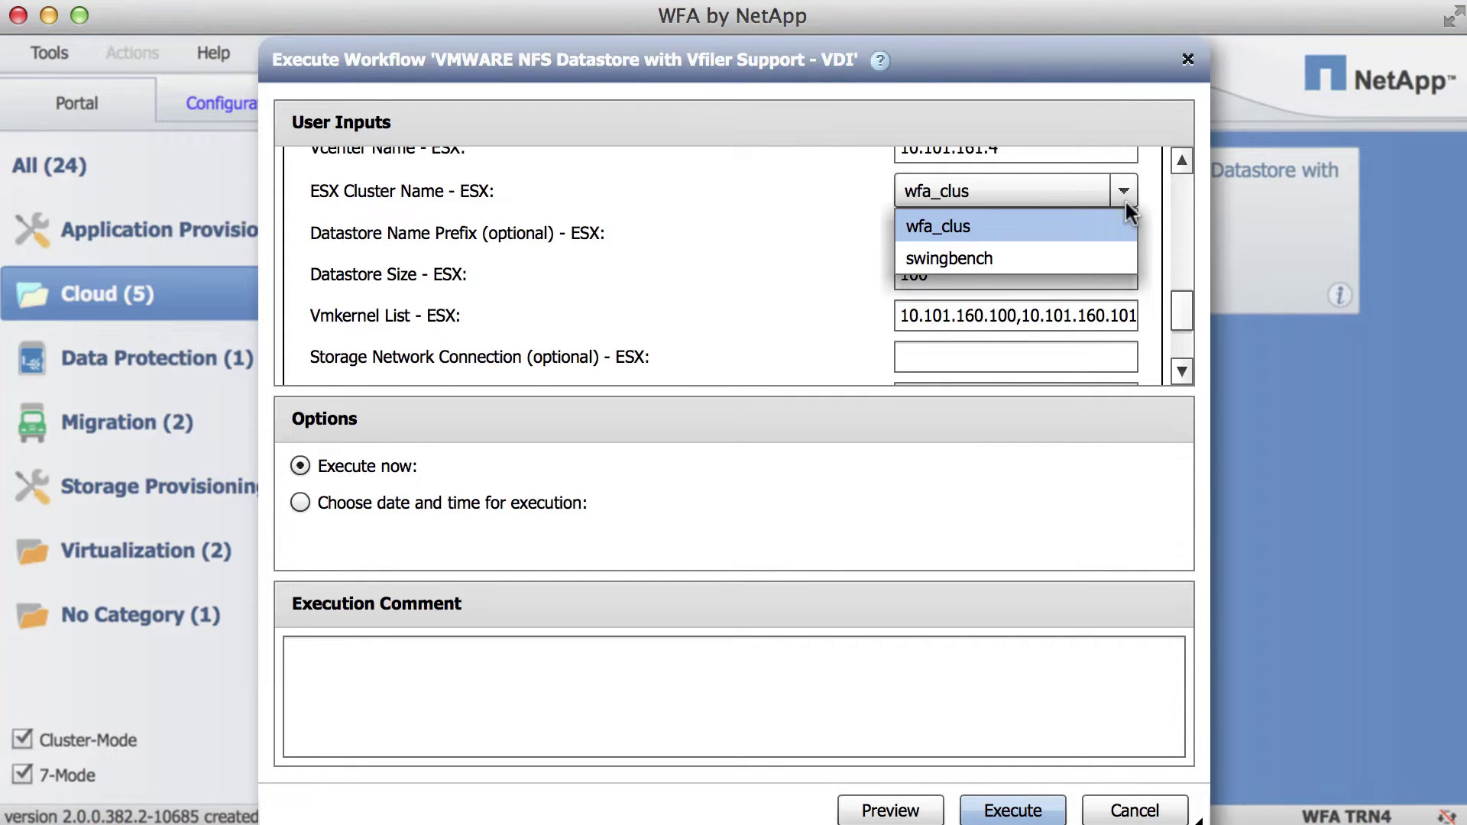
pyautogui.click(1173, 260)
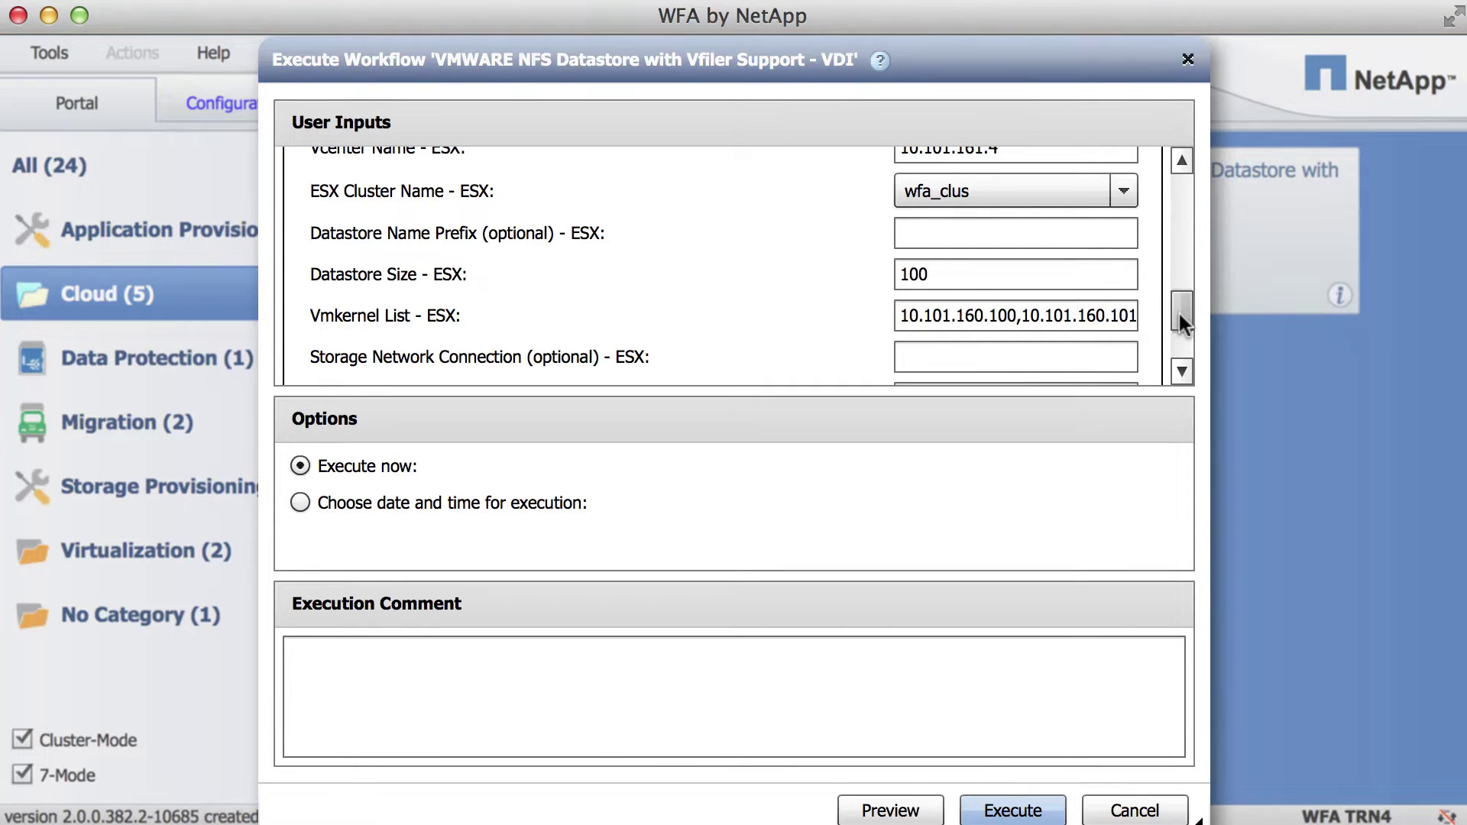
# Choose windows_2k8_x64 as the VM to clone and keep Execute now selected
pyautogui.moveTo(1178, 310); pyautogui.dragTo(1178, 339)
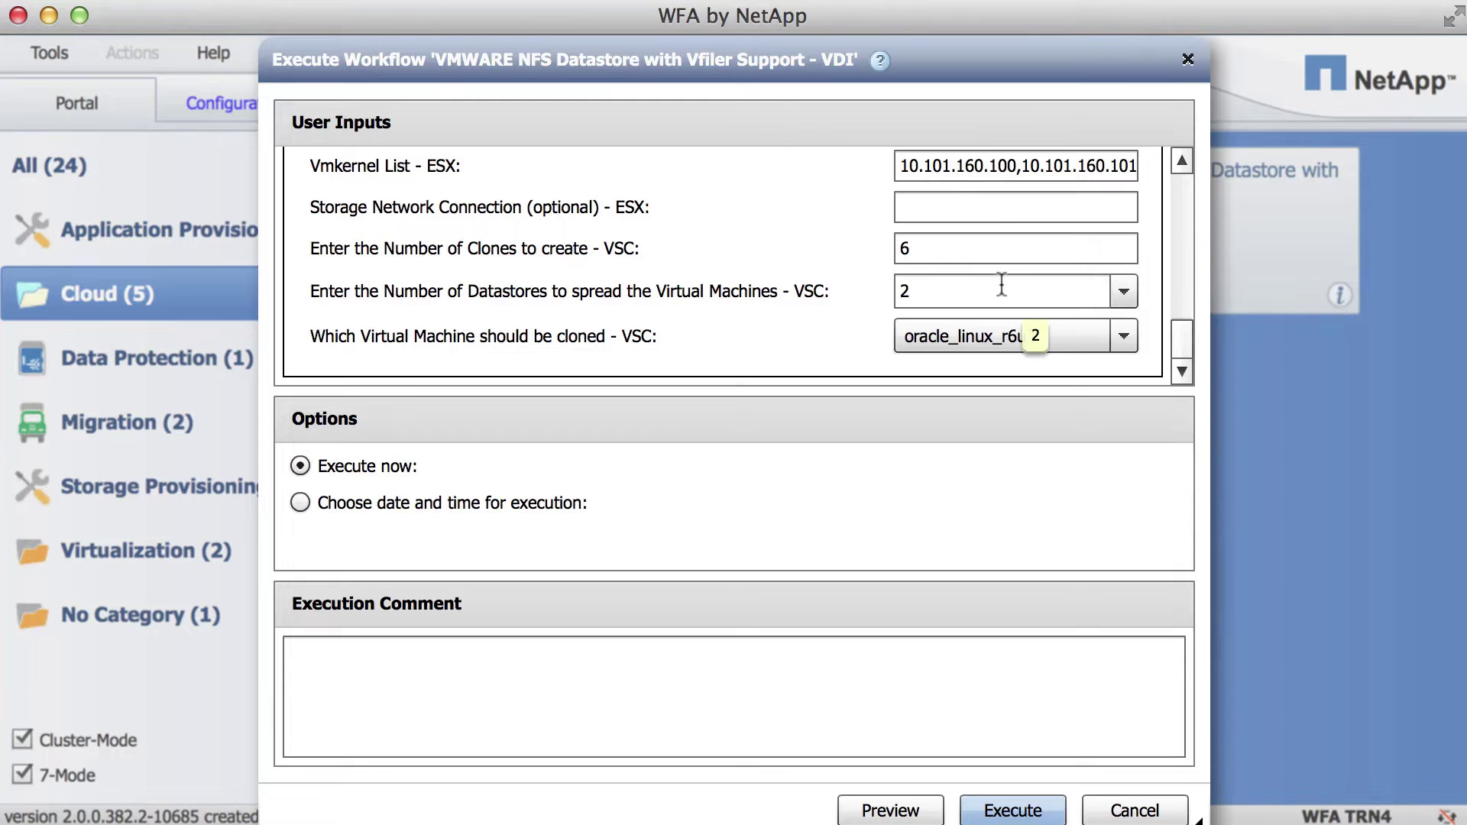
pyautogui.click(1125, 339)
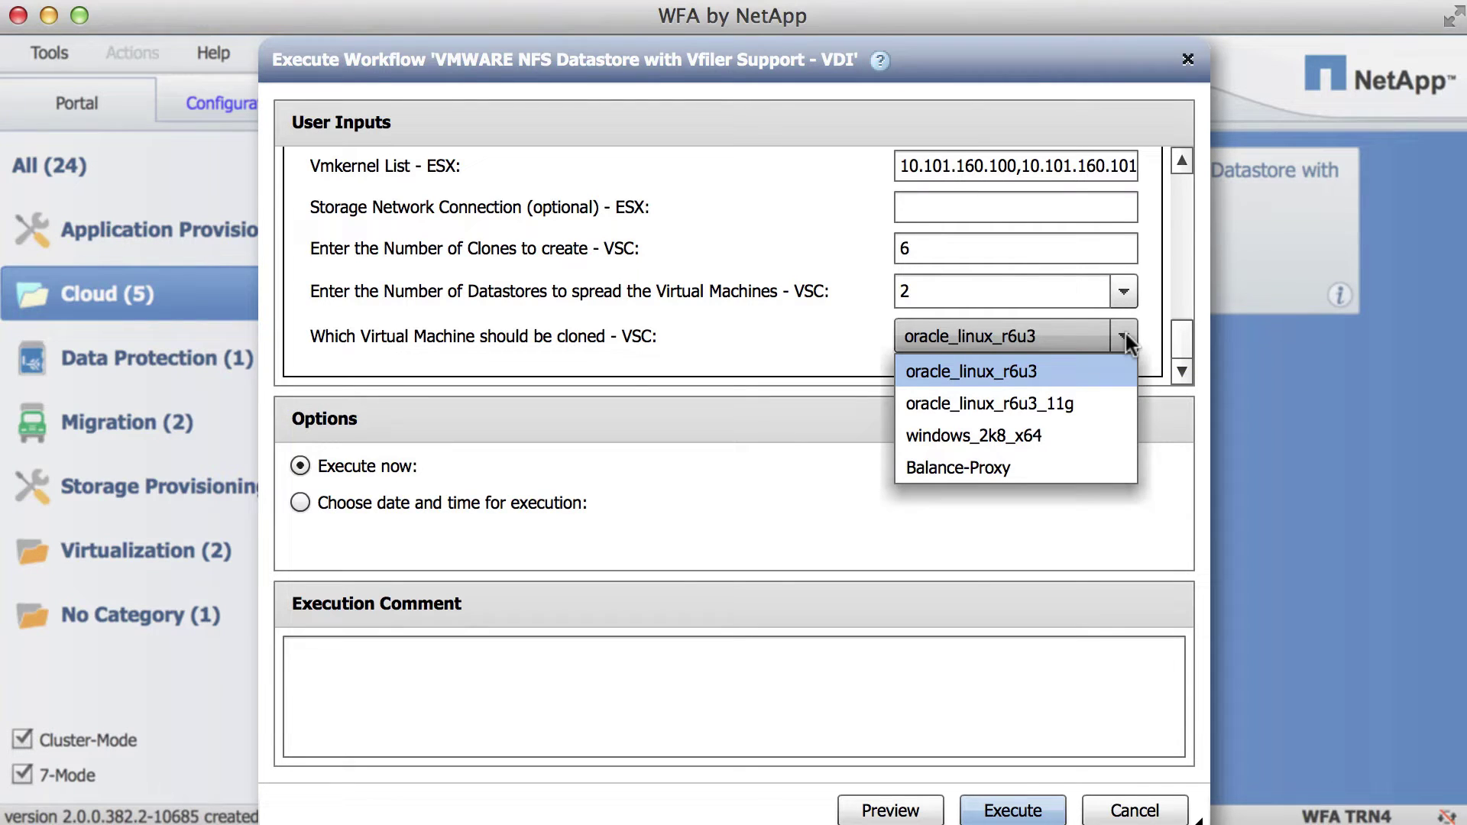
pyautogui.click(1078, 434)
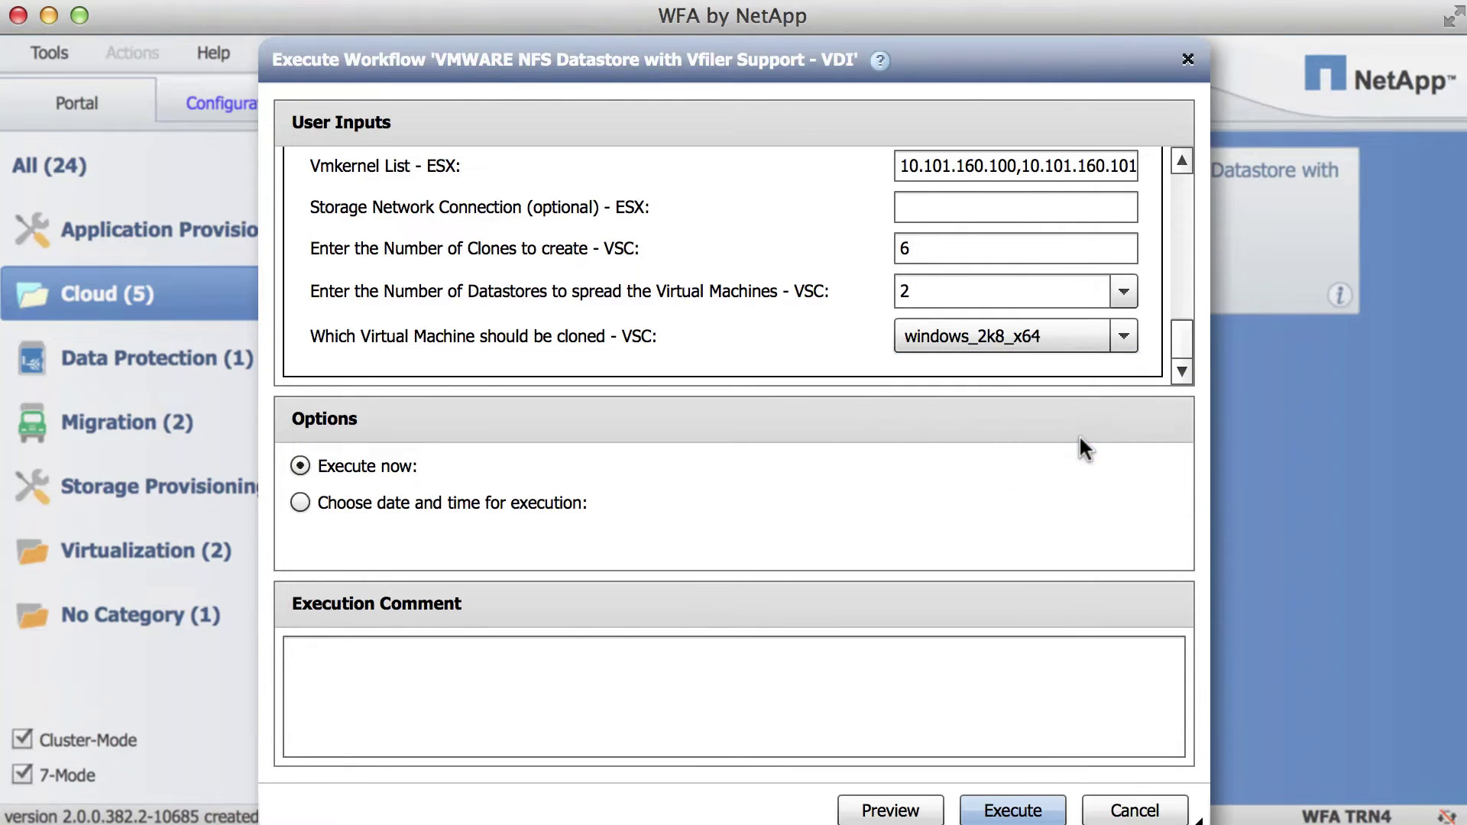
pyautogui.click(300, 502)
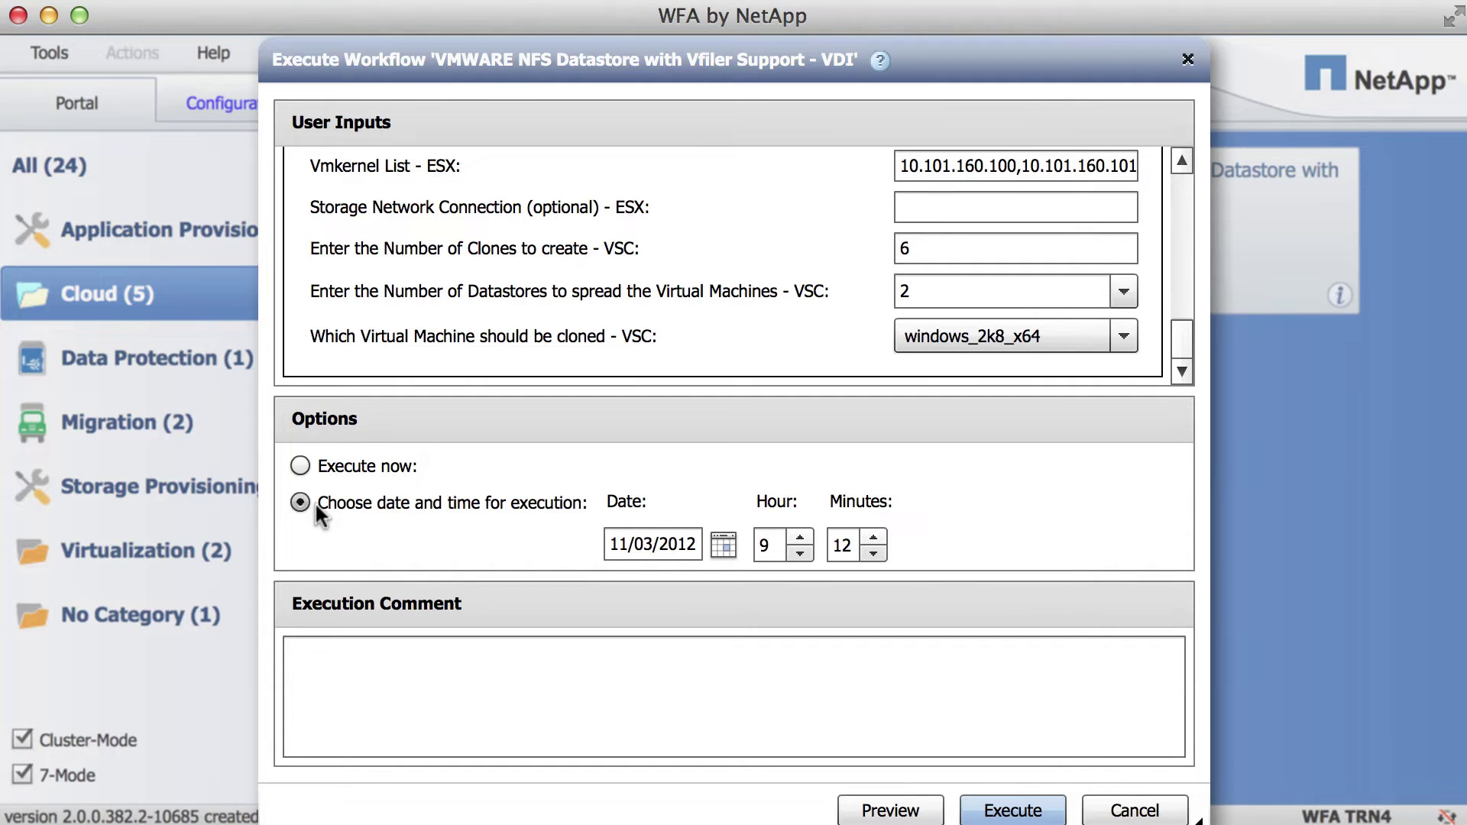
pyautogui.click(299, 466)
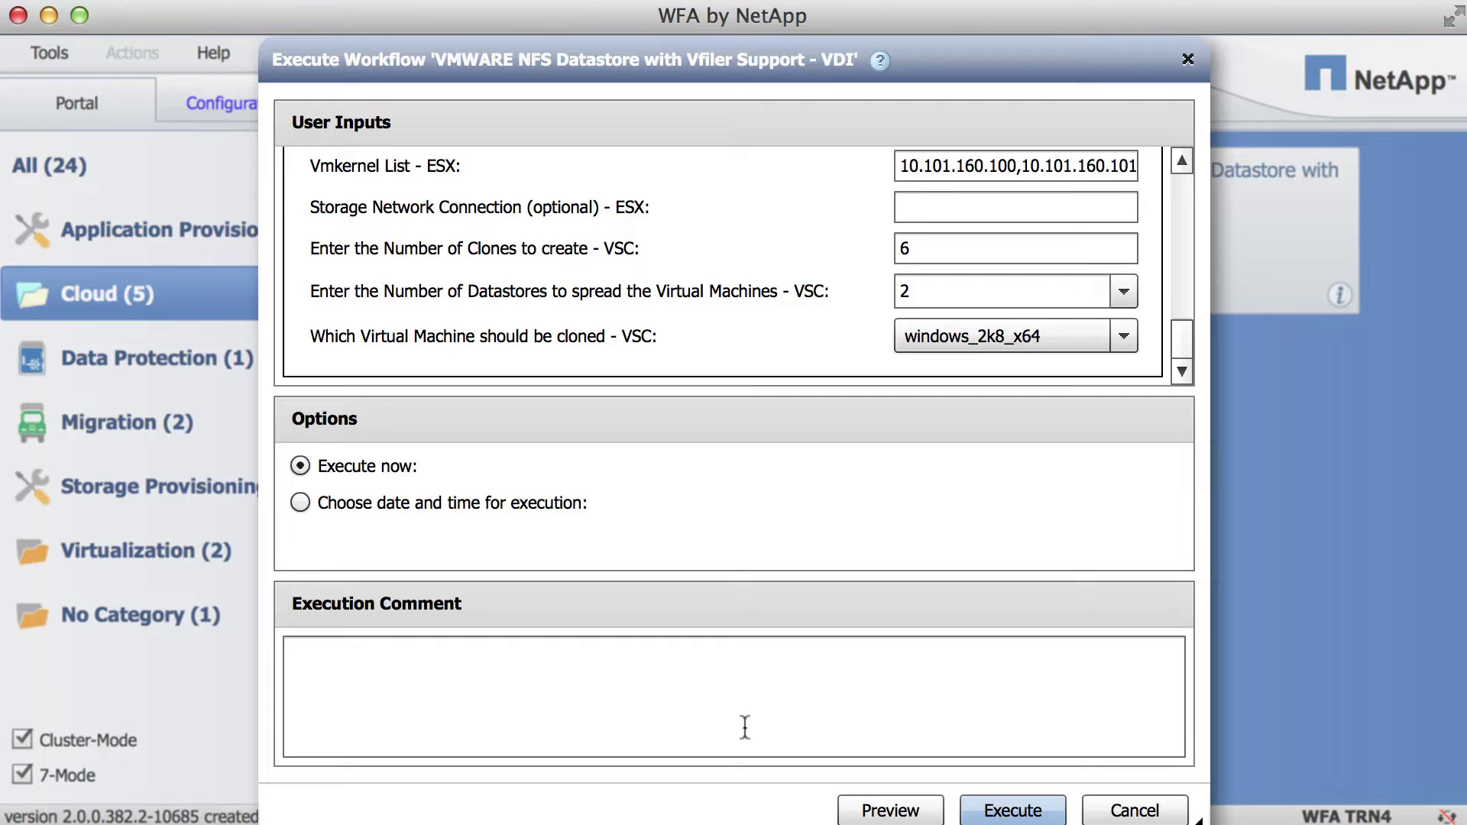
# Preview the workflow plan, scroll through its Flow steps, and close the preview
pyautogui.click(871, 814)
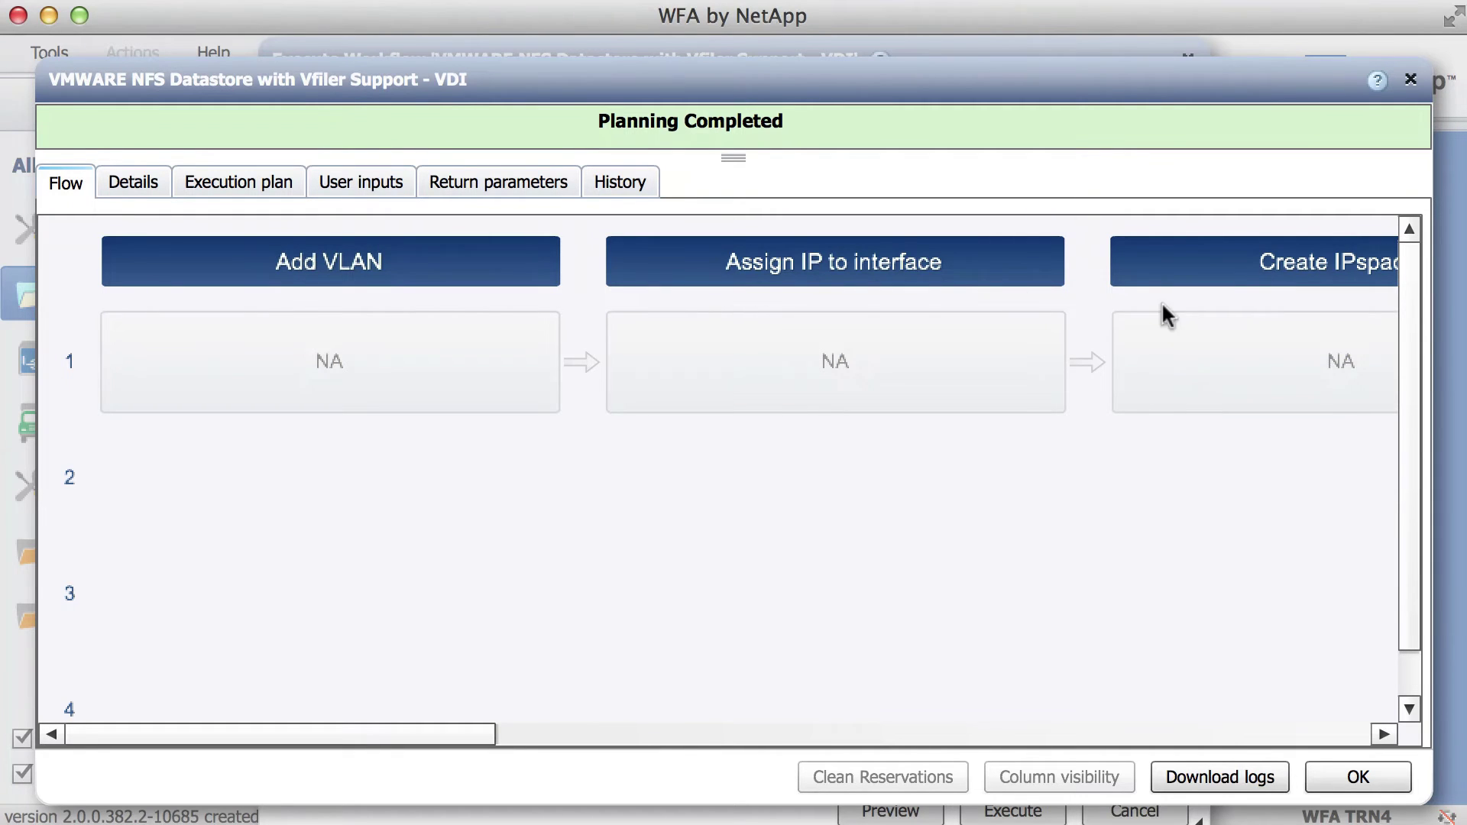
pyautogui.moveTo(469, 728)
pyautogui.mouseDown()
pyautogui.moveTo(790, 741)
pyautogui.moveTo(1359, 732)
pyautogui.mouseUp()
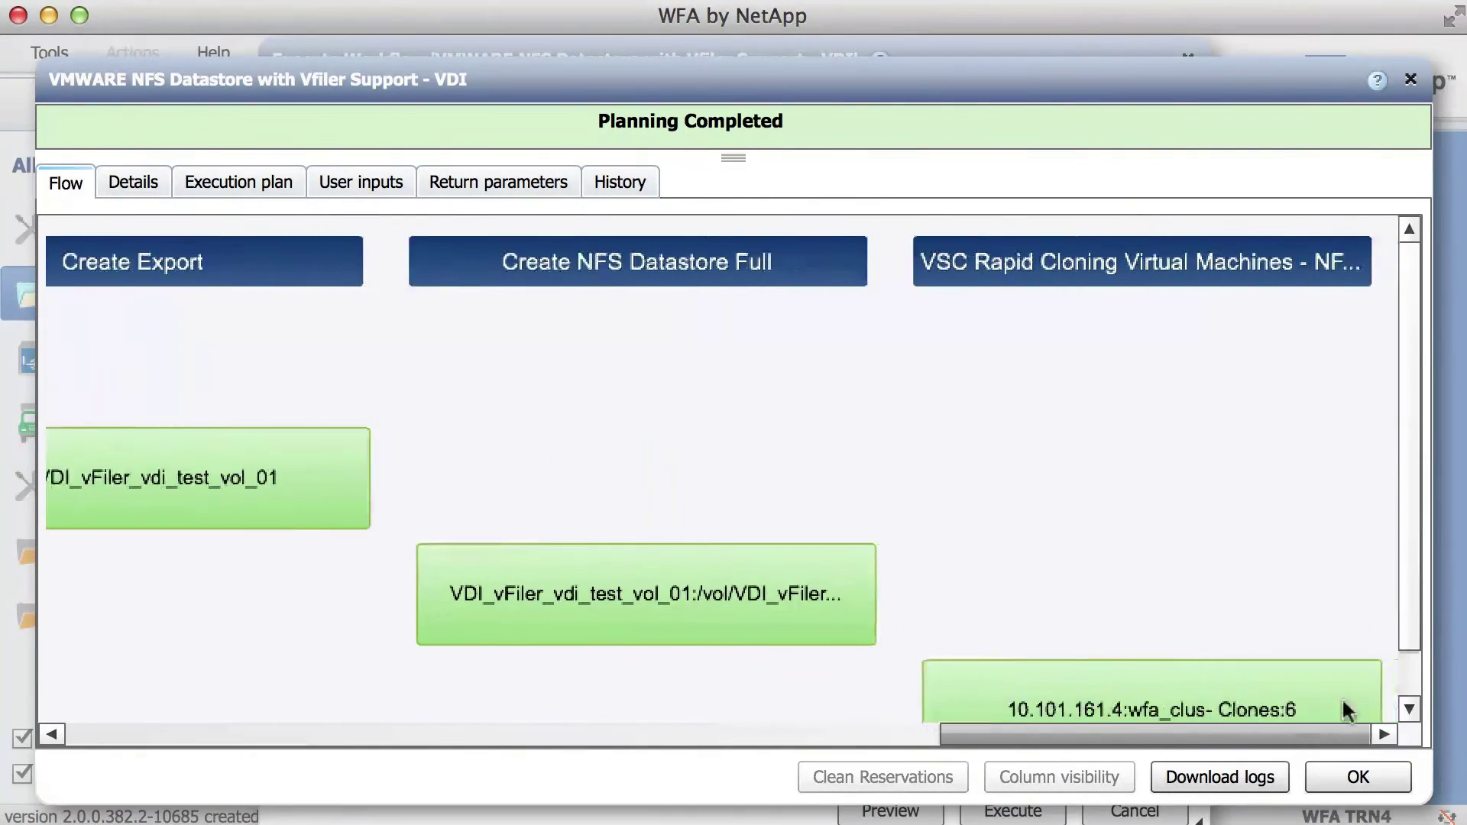
pyautogui.click(1411, 667)
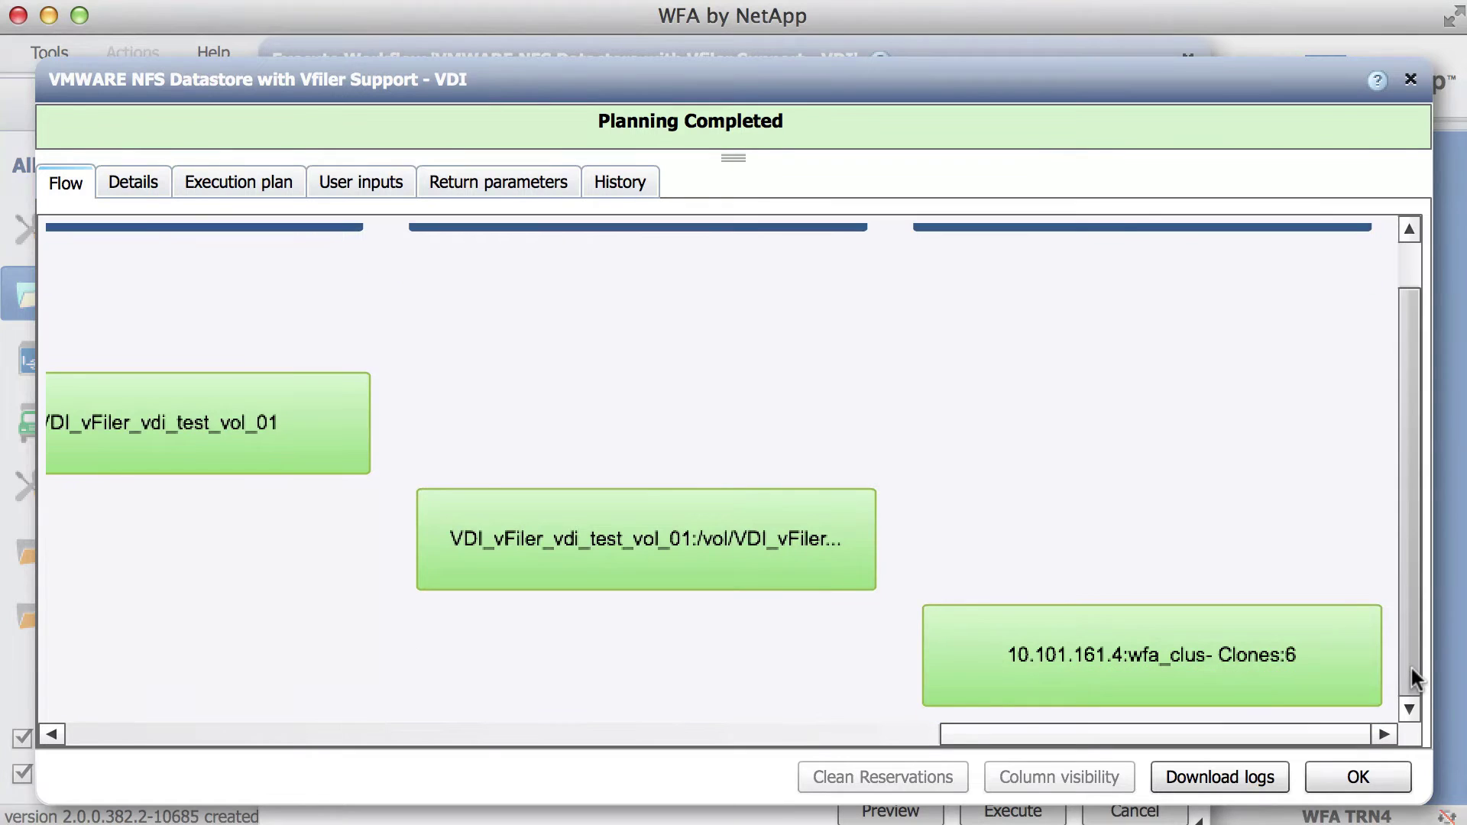
pyautogui.click(1371, 778)
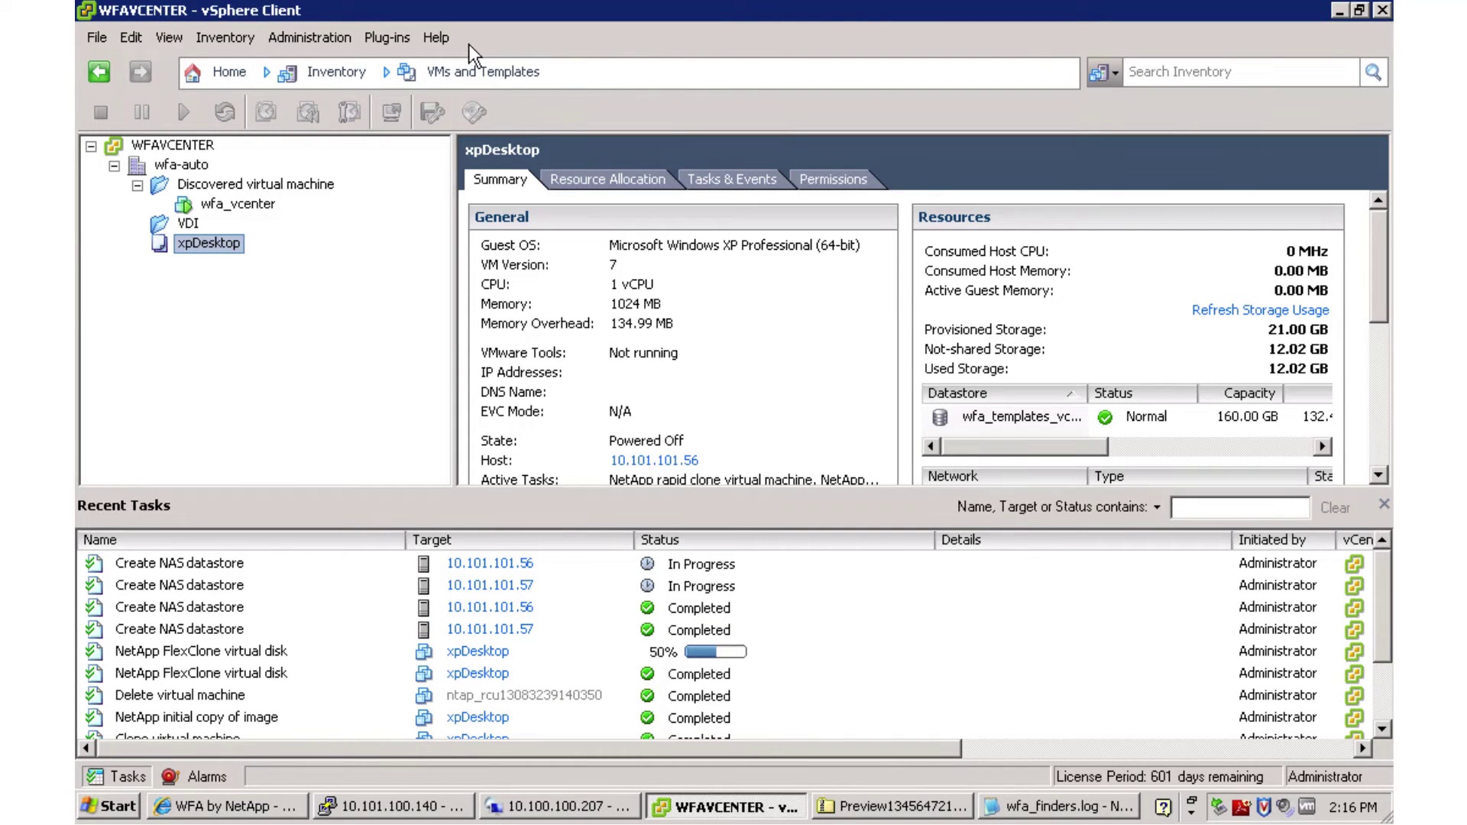
# Check the new VDI_vFiler_vdi_test_vol datastores, then return to the VMs and Templates inventory
pyautogui.click(454, 72)
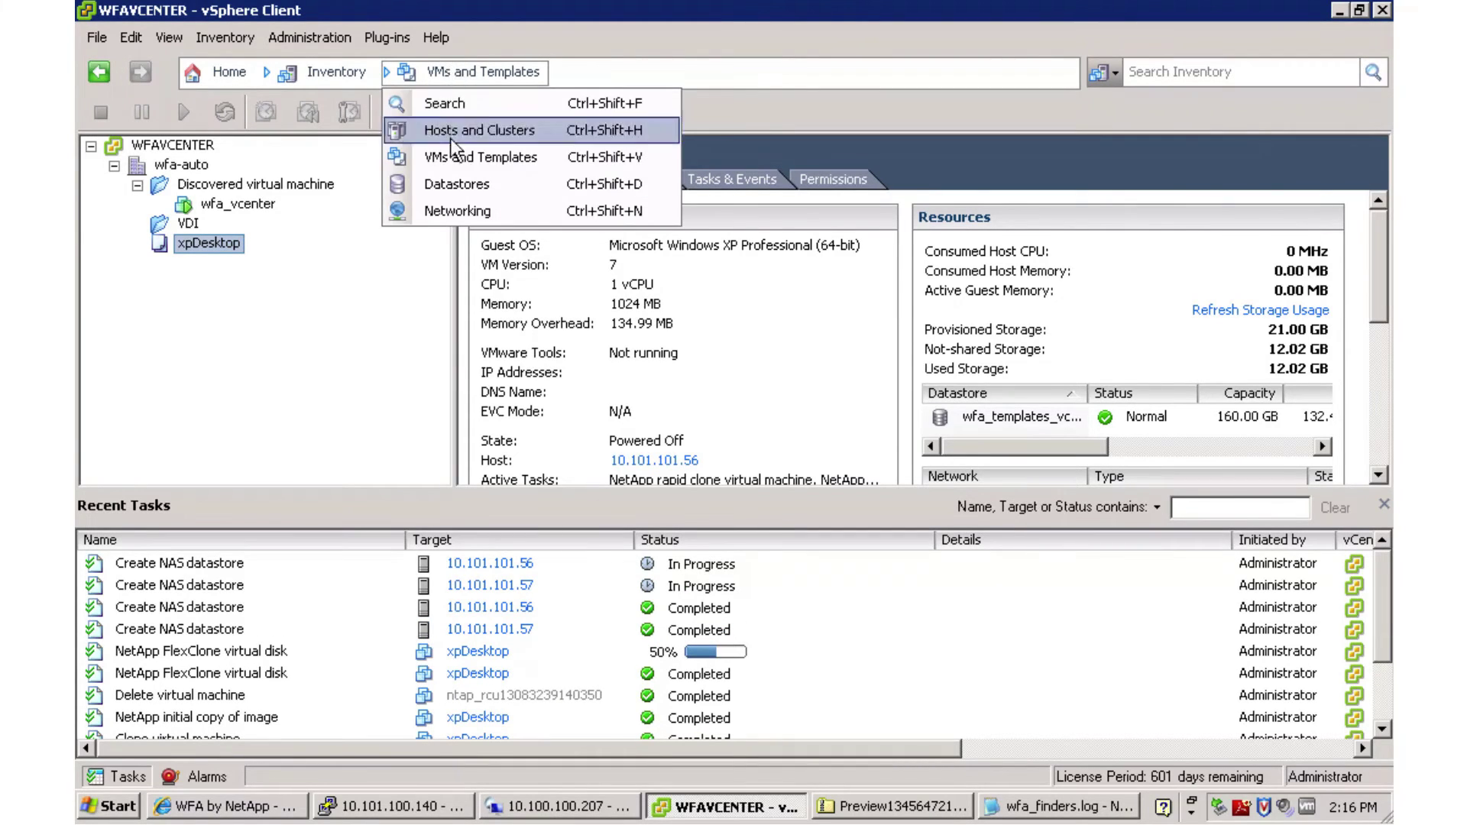
pyautogui.click(446, 183)
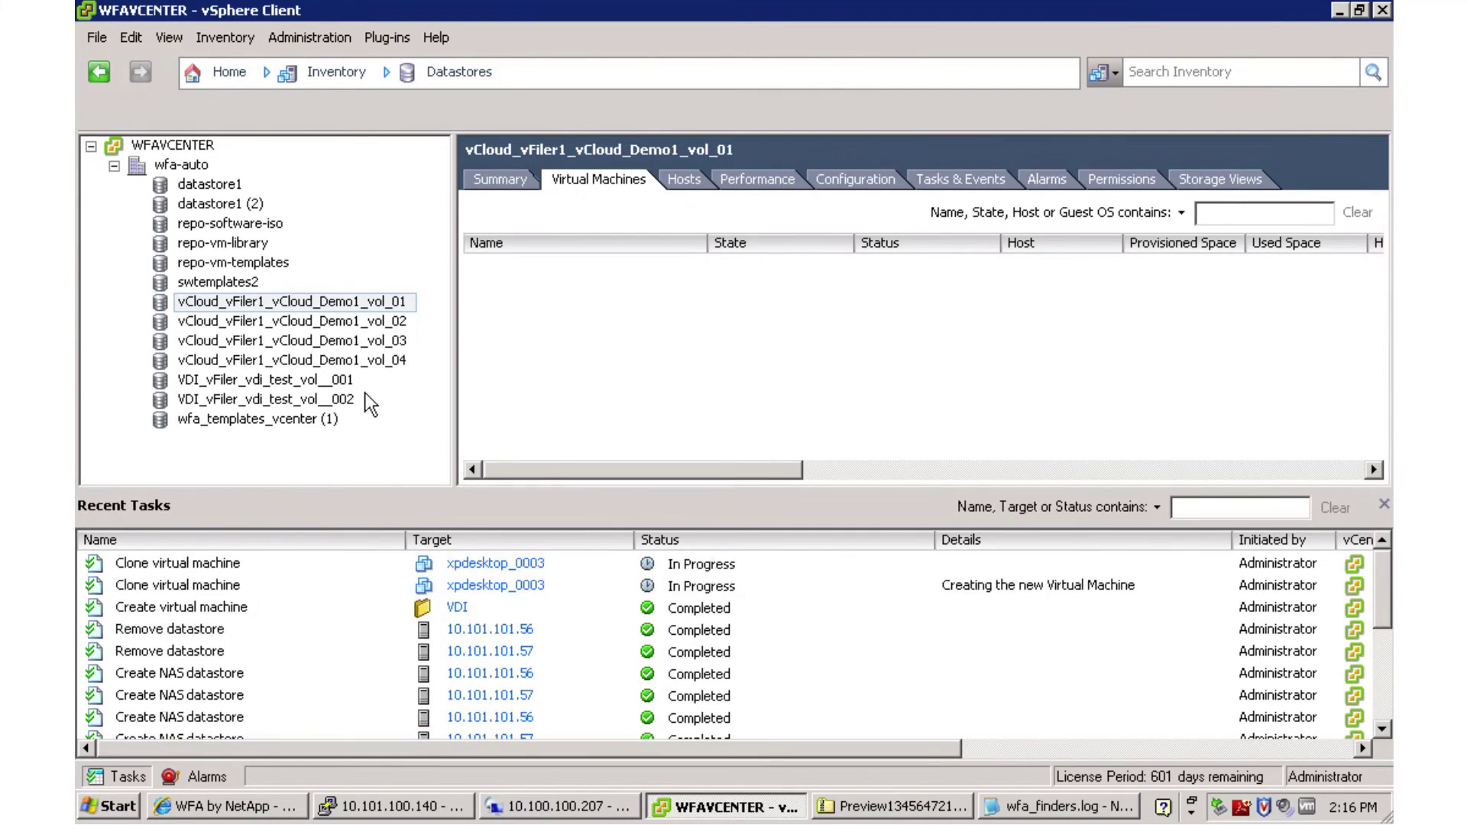
pyautogui.click(451, 75)
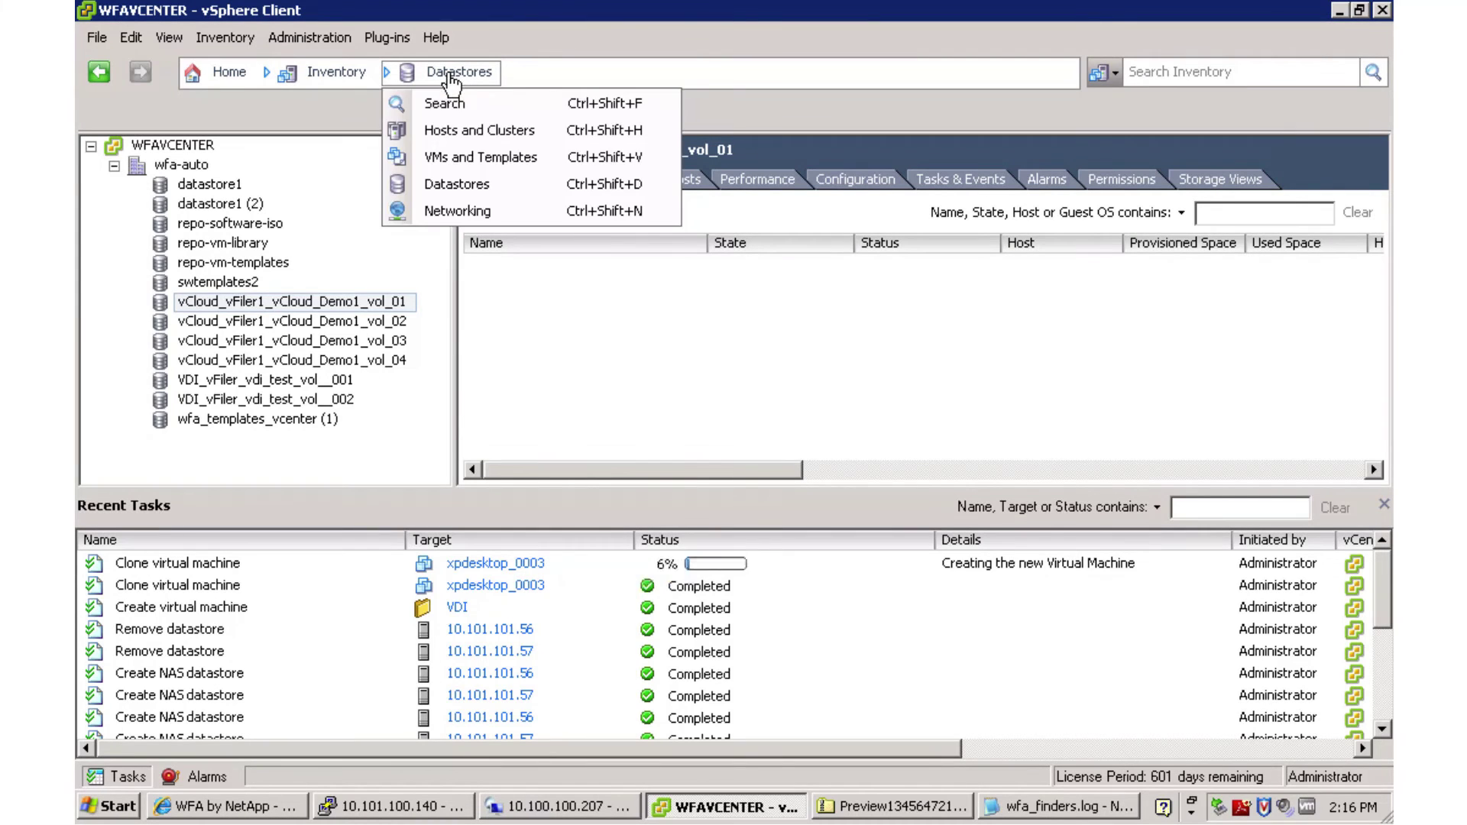
pyautogui.click(458, 157)
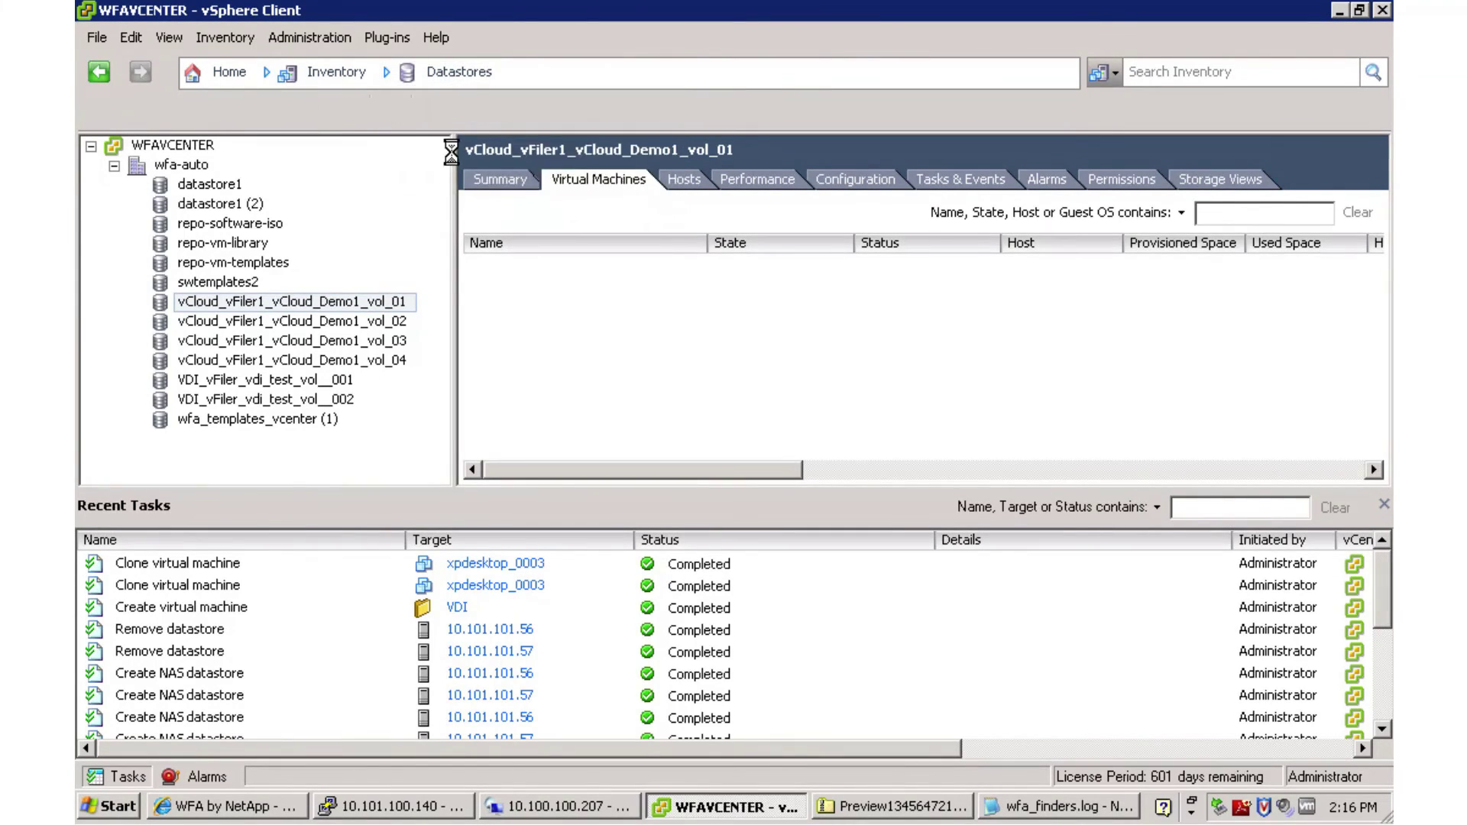